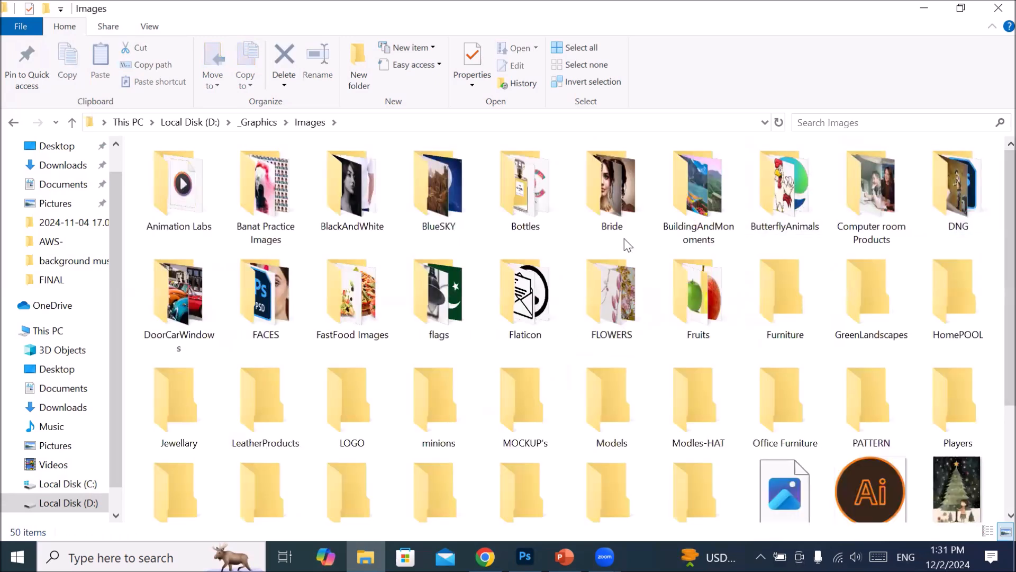
Open the "DALL·E 2024-11-13 13.01.48" portrait from the Bride folder in Photoshop
{"action": "double_click", "coordinate": [612, 202]}
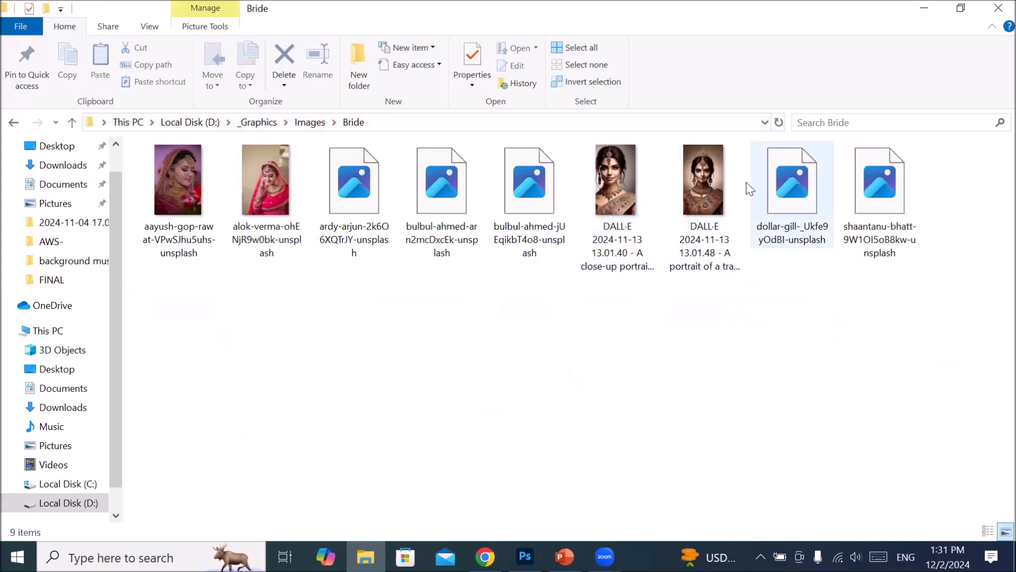
{"action": "left_click", "coordinate": [718, 176]}
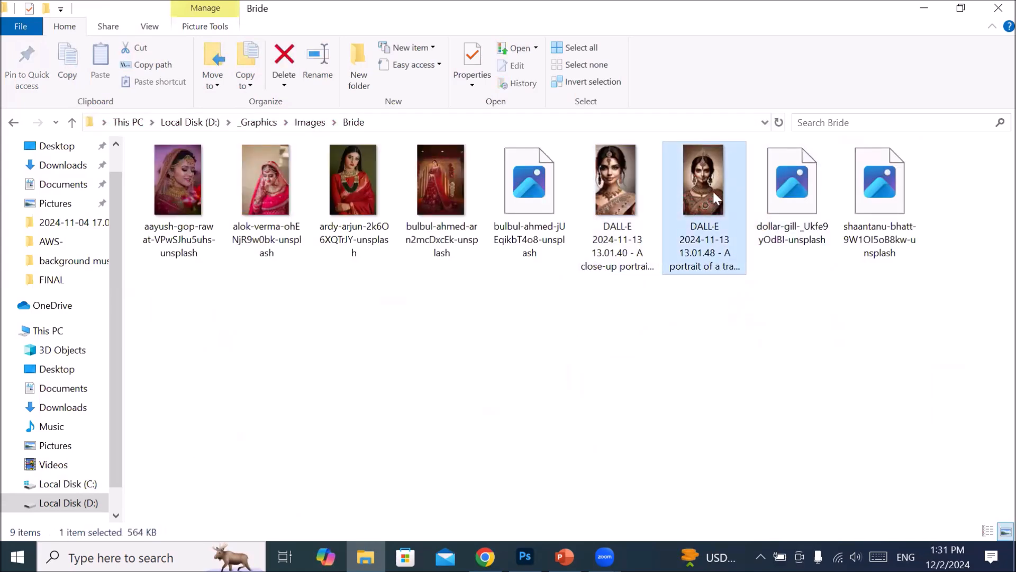
{"action": "left_click_drag", "start_coordinate": [713, 190], "coordinate": [367, 62]}
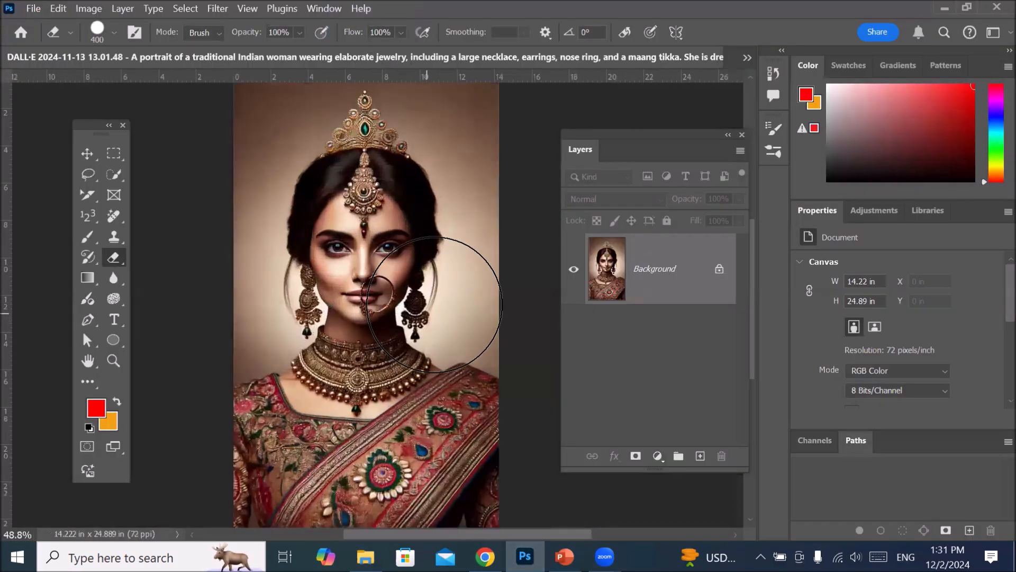
Unlock the Background layer and duplicate it as a working copy
{"action": "scroll", "coordinate": [397, 242], "scroll_direction": "up", "scroll_amount": 5}
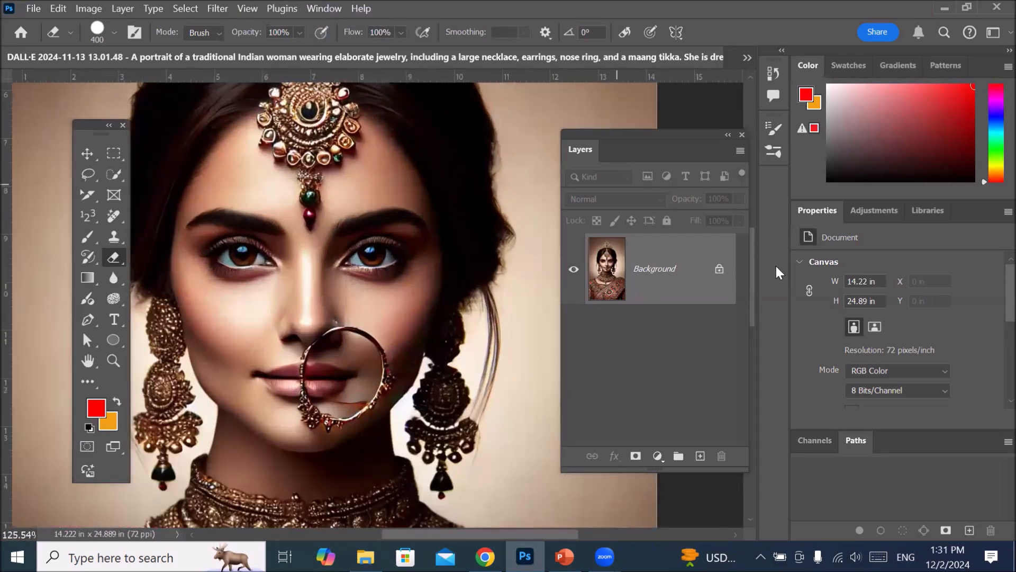
{"action": "left_click", "coordinate": [719, 269]}
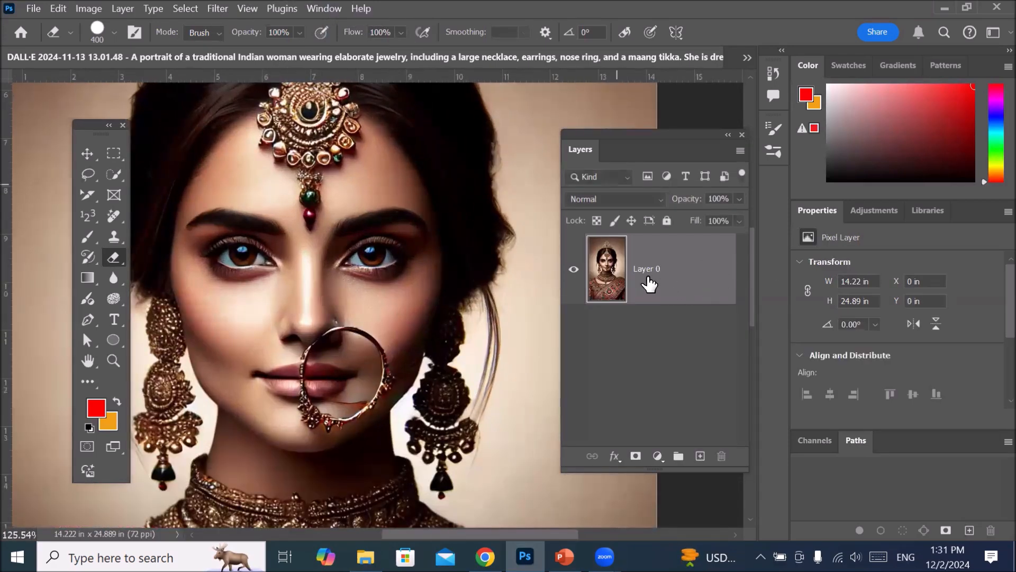
{"action": "left_click_drag", "start_coordinate": [627, 279], "coordinate": [701, 454]}
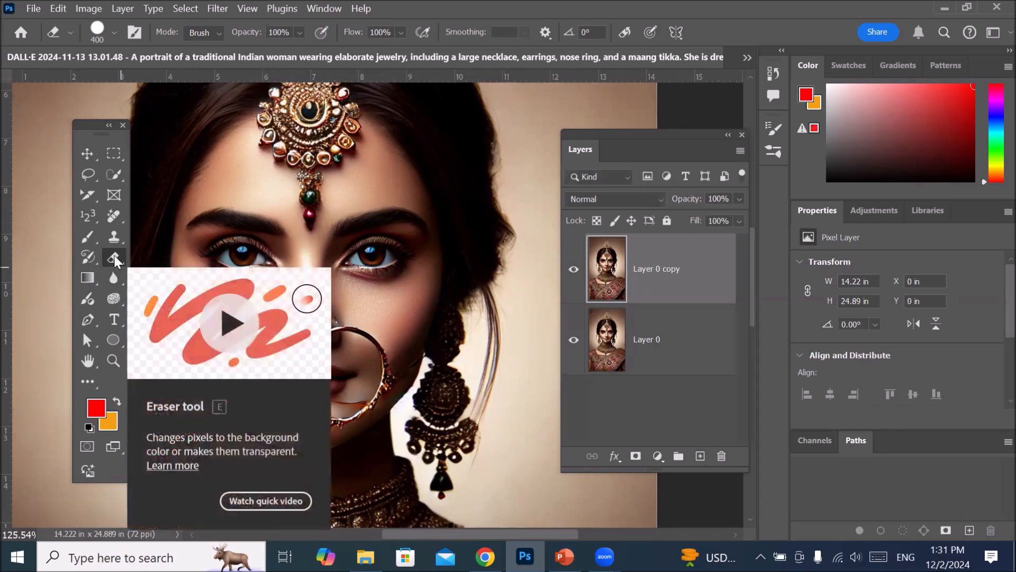
Activate the Dodge tool and set its range to Shadows
{"action": "left_click", "coordinate": [114, 276]}
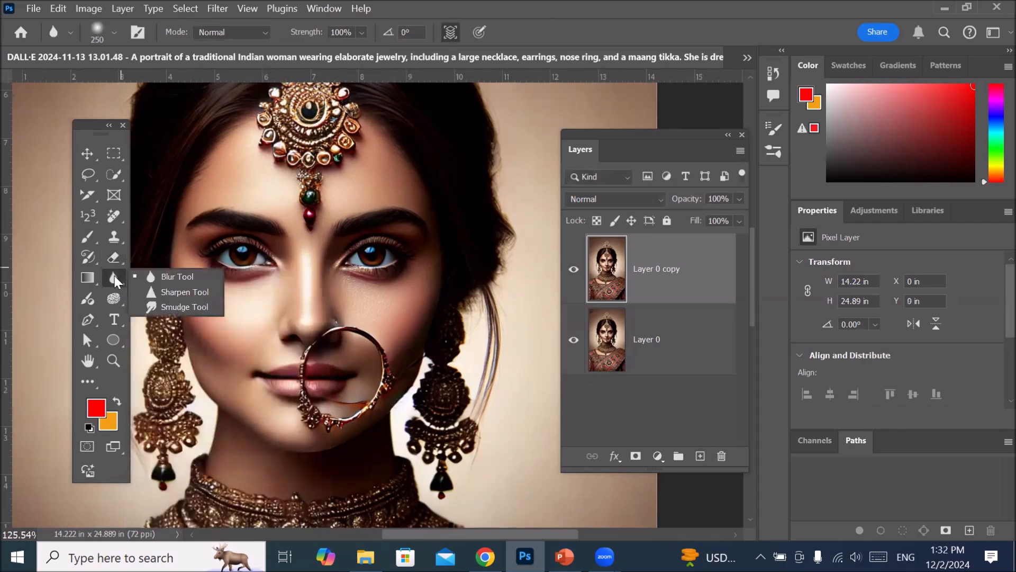
{"action": "left_click", "coordinate": [113, 297]}
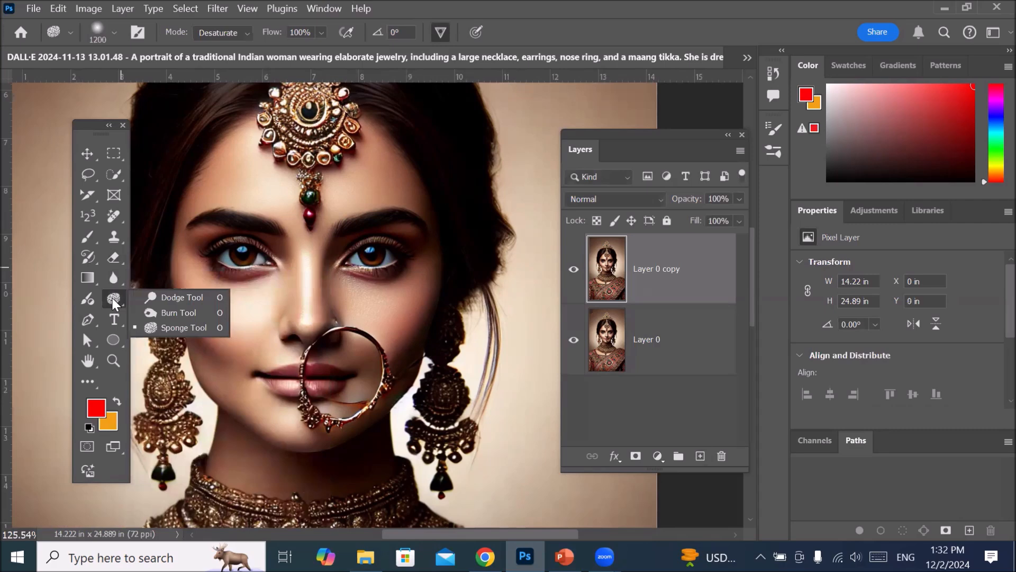
{"action": "left_click", "coordinate": [190, 298]}
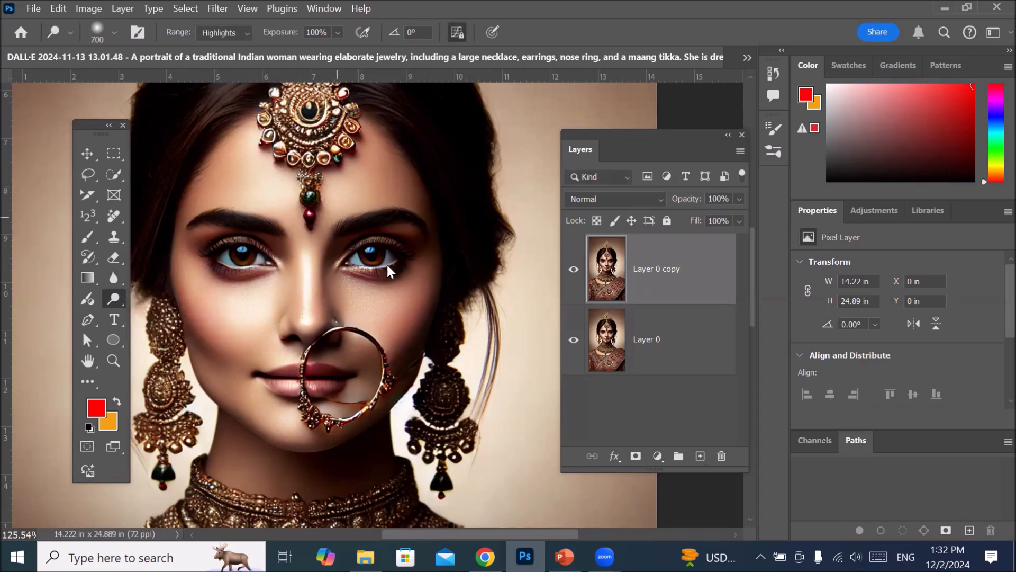
{"action": "scroll", "coordinate": [282, 226], "scroll_direction": "up", "scroll_amount": 5}
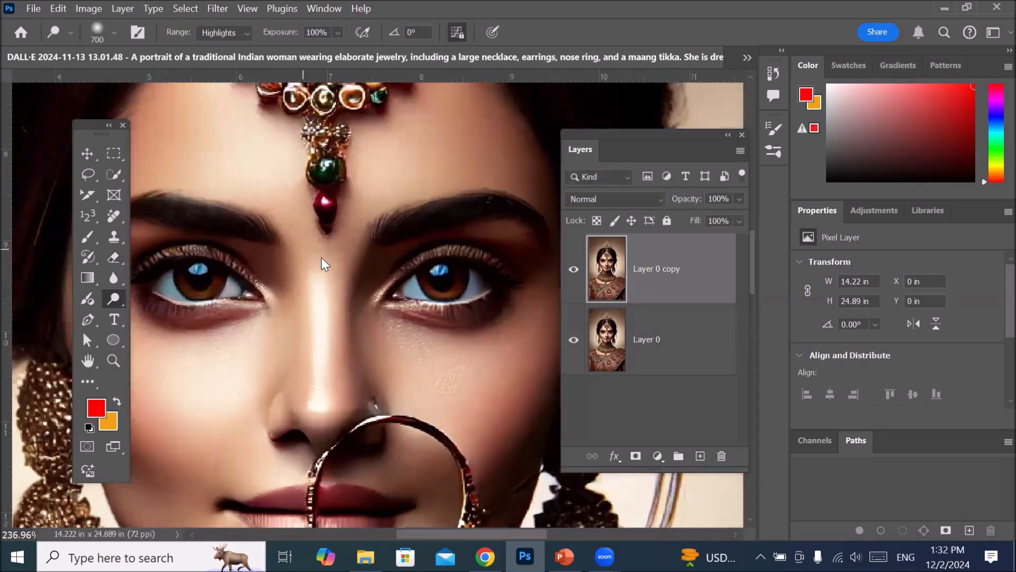
{"action": "scroll", "coordinate": [321, 258], "scroll_direction": "up", "scroll_amount": 1}
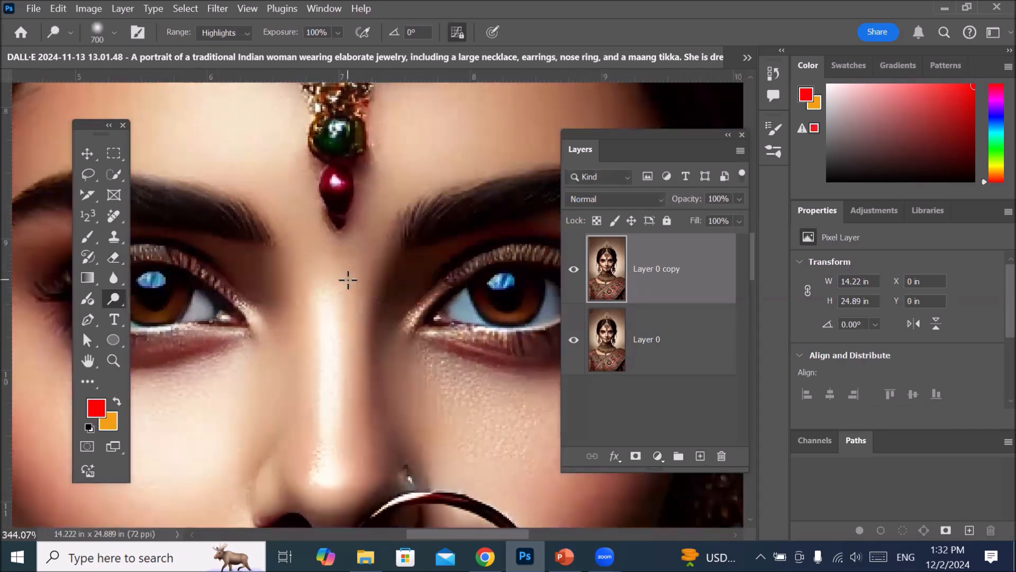
{"action": "left_click", "coordinate": [247, 36]}
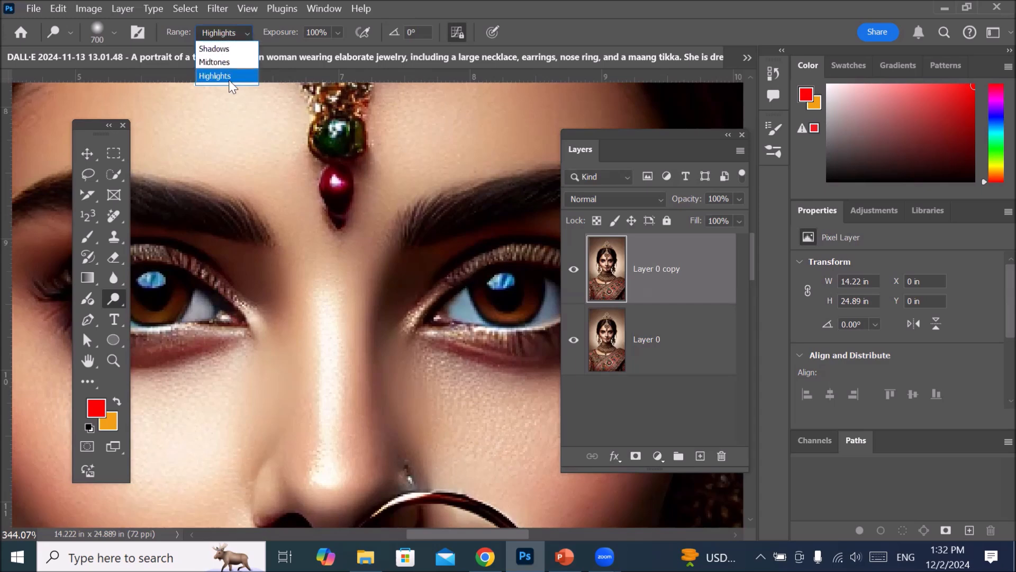
{"action": "left_click", "coordinate": [240, 51]}
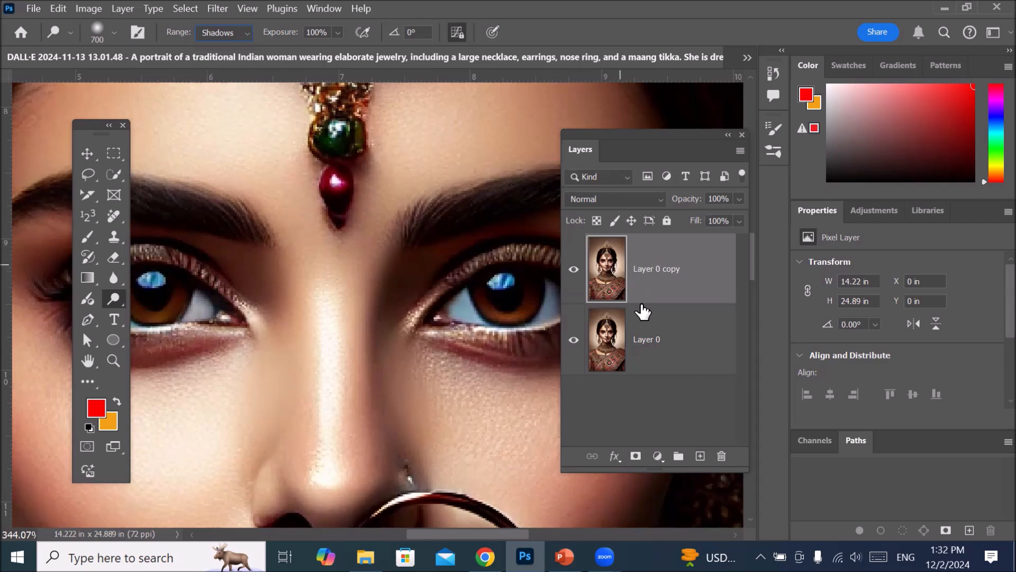
{"action": "left_click", "coordinate": [620, 347]}
{"action": "left_click", "coordinate": [642, 284]}
{"action": "left_click", "coordinate": [88, 154]}
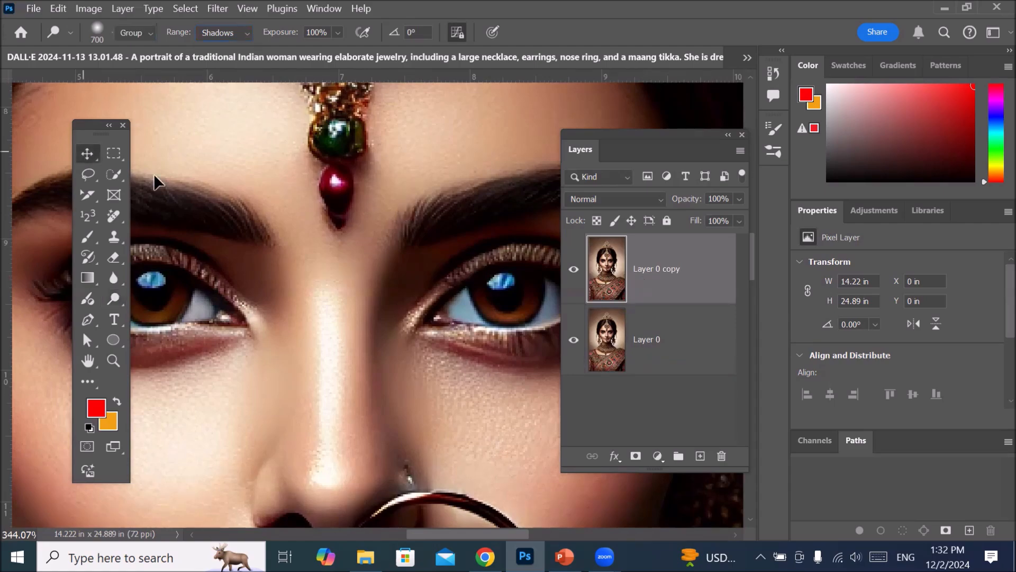
{"action": "scroll", "coordinate": [465, 277], "scroll_direction": "down", "scroll_amount": 5}
{"action": "scroll", "coordinate": [465, 278], "scroll_direction": "up", "scroll_amount": 1}
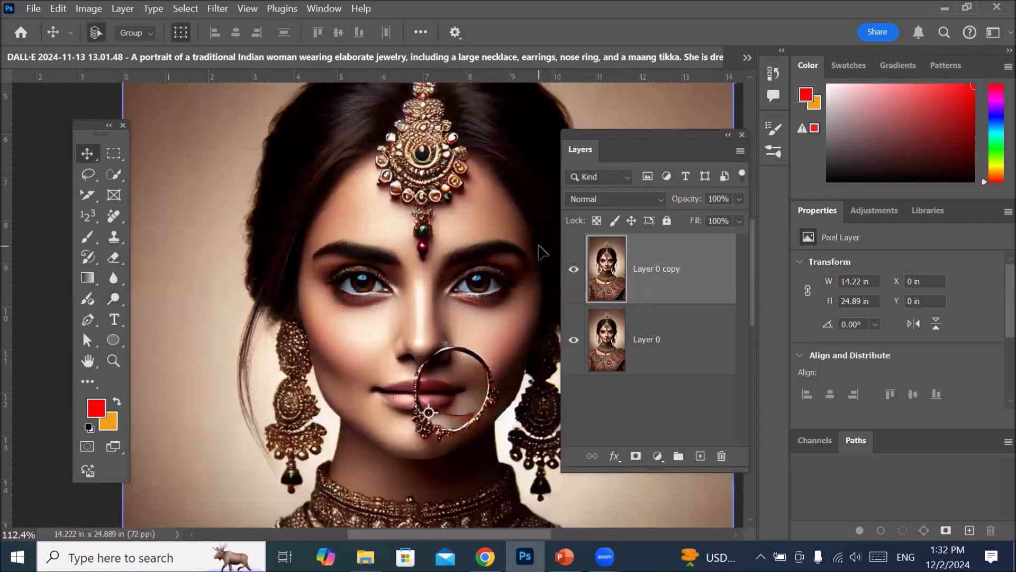
{"action": "scroll", "coordinate": [541, 249], "scroll_direction": "up", "scroll_amount": 2}
{"action": "scroll", "coordinate": [540, 249], "scroll_direction": "up", "scroll_amount": 4}
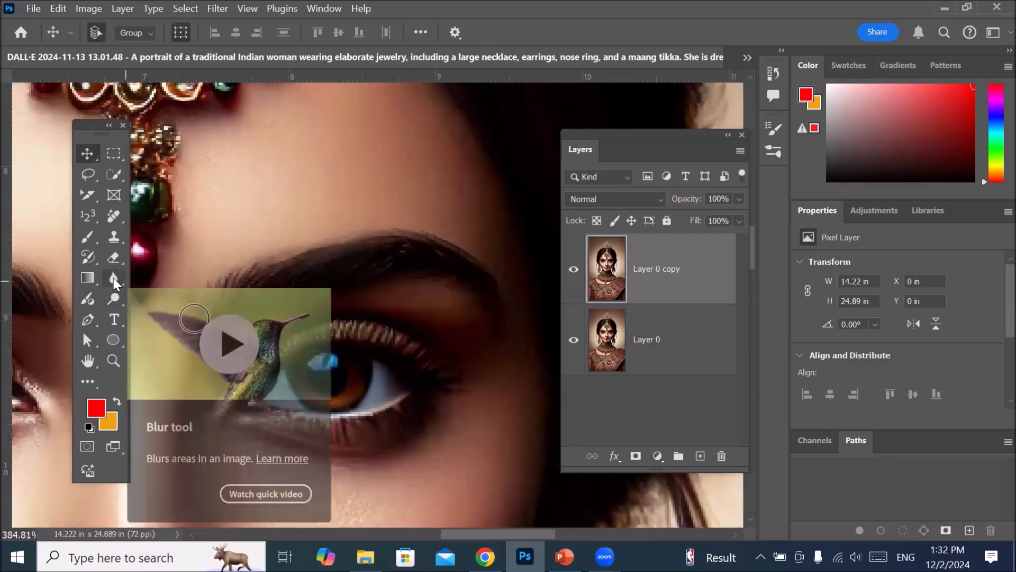
Return to the Dodge tool and reduce its brush size to 80 for work around the eye
{"action": "left_click", "coordinate": [114, 298]}
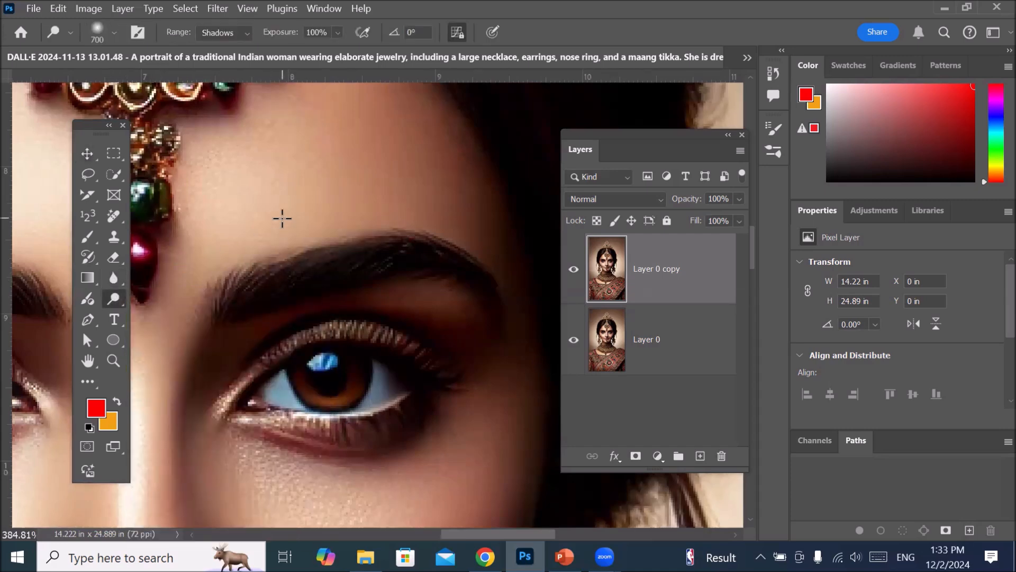
{"action": "scroll", "coordinate": [282, 217], "scroll_direction": "down", "scroll_amount": 8}
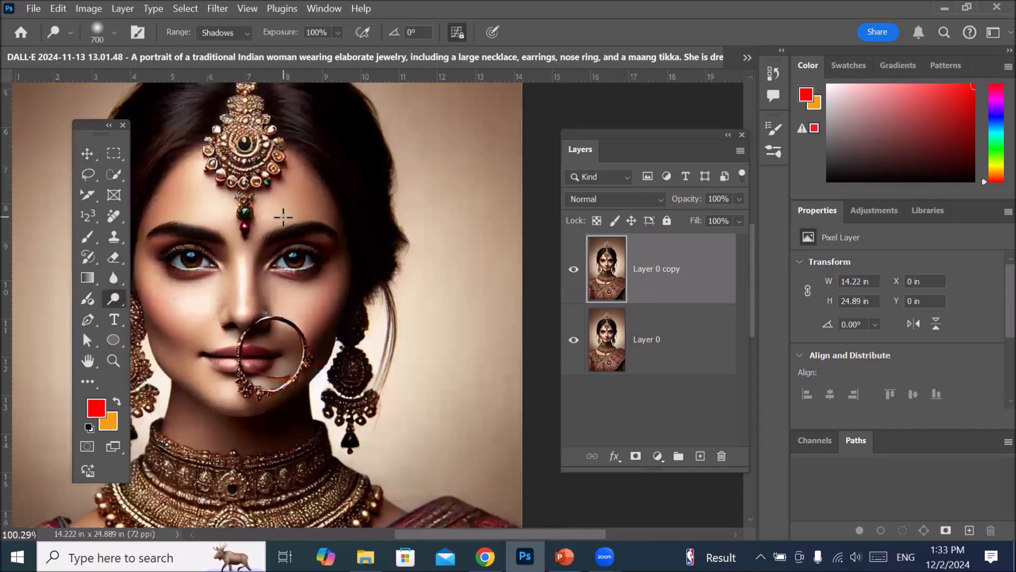
{"action": "key", "text": "bracketleft"}
{"action": "key", "text": "bracketleft"}
{"action": "key", "text": "bracketleft"}
{"action": "key", "text": "bracketleft"}
{"action": "key", "text": "bracketleft"}
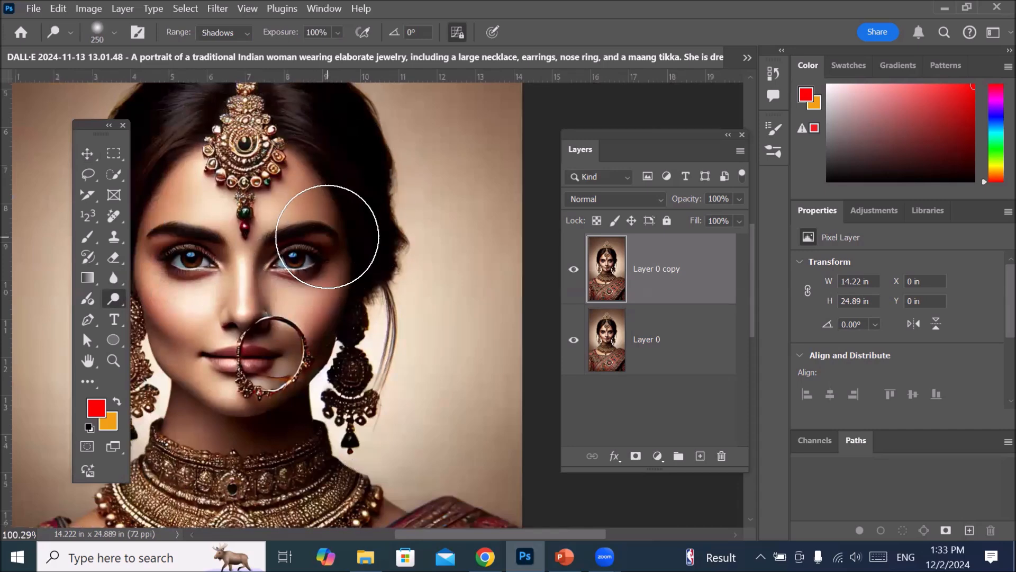
{"action": "scroll", "coordinate": [327, 237], "scroll_direction": "up", "scroll_amount": 3}
{"action": "scroll", "coordinate": [312, 228], "scroll_direction": "up", "scroll_amount": 3}
{"action": "key", "text": "bracketleft"}
{"action": "key", "text": "bracketleft"}
{"action": "key", "text": "bracketleft"}
{"action": "key", "text": "bracketleft"}
{"action": "key", "text": "bracketleft"}
{"action": "key", "text": "bracketleft"}
{"action": "key", "text": "bracketleft"}
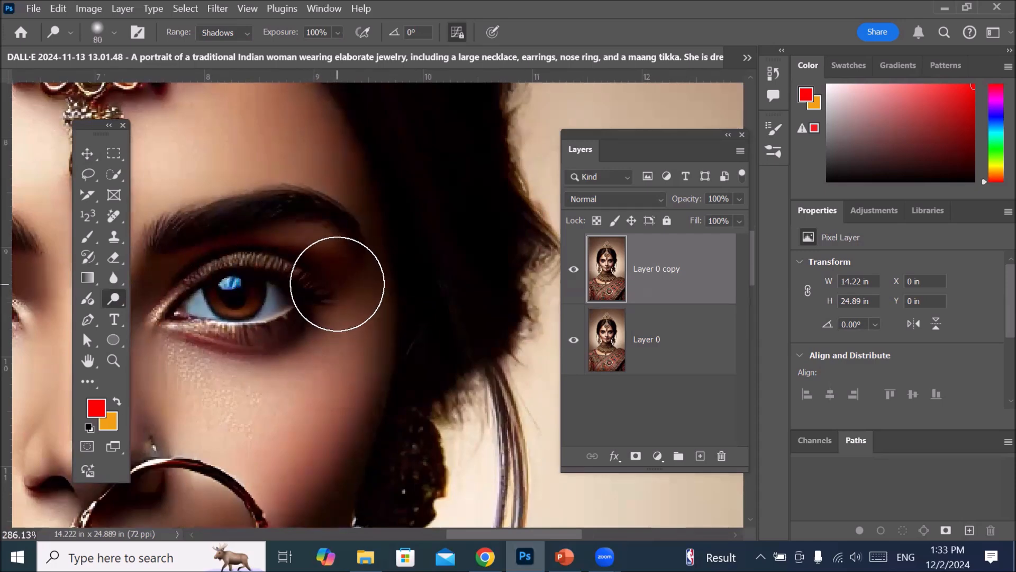
{"action": "left_click", "coordinate": [337, 33]}
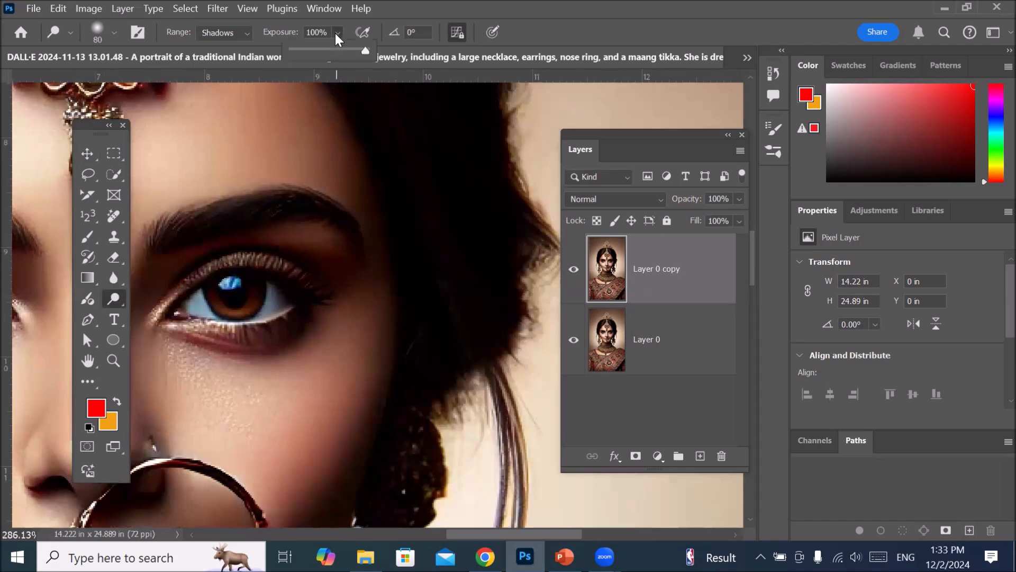
{"action": "left_click_drag", "start_coordinate": [365, 51], "coordinate": [320, 52]}
{"action": "left_click_drag", "start_coordinate": [331, 52], "coordinate": [393, 52]}
{"action": "left_click", "coordinate": [314, 31]}
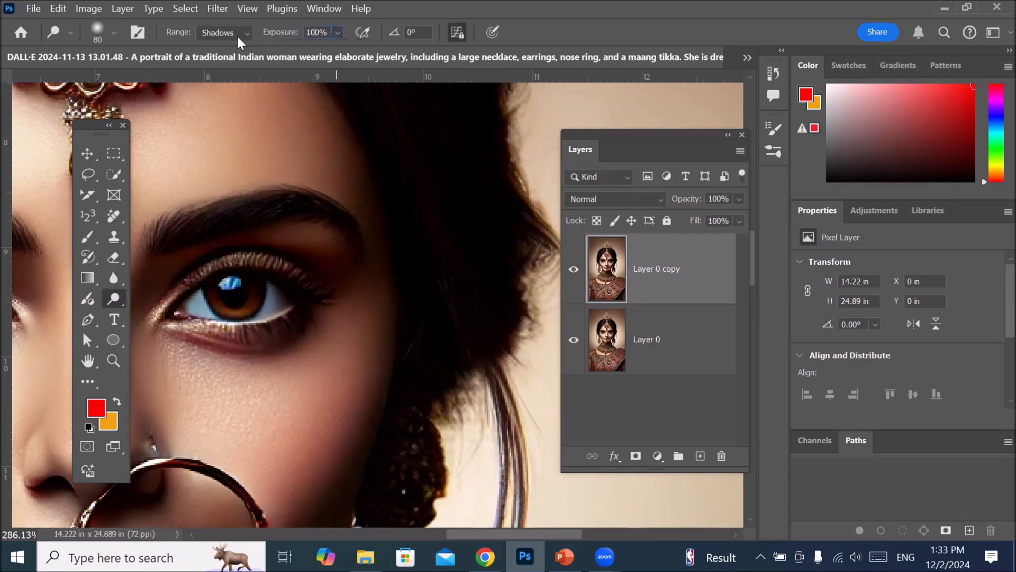
{"action": "key", "text": "Return"}
Dodge the shadows at the outer corner of the eye above the nose ring and on the cheek below it
{"action": "mouse_move", "coordinate": [274, 459]}
{"action": "left_mouse_down"}
{"action": "mouse_move", "coordinate": [339, 255]}
{"action": "mouse_move", "coordinate": [175, 166]}
{"action": "mouse_move", "coordinate": [184, 163]}
{"action": "mouse_move", "coordinate": [343, 353]}
{"action": "mouse_move", "coordinate": [324, 322]}
{"action": "mouse_move", "coordinate": [157, 258]}
{"action": "mouse_move", "coordinate": [325, 362]}
{"action": "mouse_move", "coordinate": [319, 383]}
{"action": "left_mouse_up"}
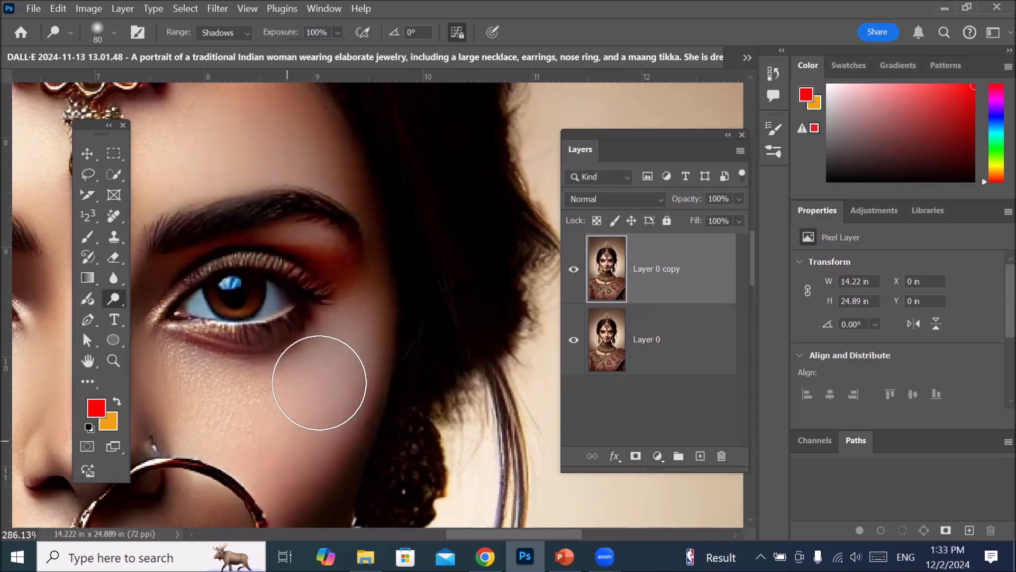
{"action": "scroll", "coordinate": [319, 382], "scroll_direction": "down", "scroll_amount": 3}
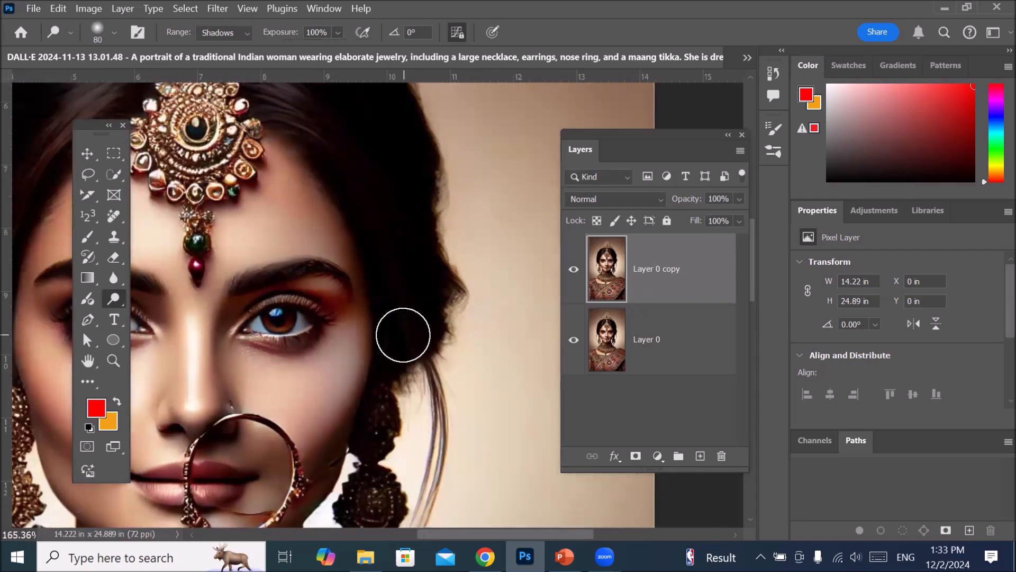
{"action": "left_click_drag", "start_coordinate": [352, 404], "coordinate": [294, 483]}
{"action": "scroll", "coordinate": [405, 375], "scroll_direction": "down", "scroll_amount": 2}
{"action": "scroll", "coordinate": [477, 456], "scroll_direction": "up", "scroll_amount": 2}
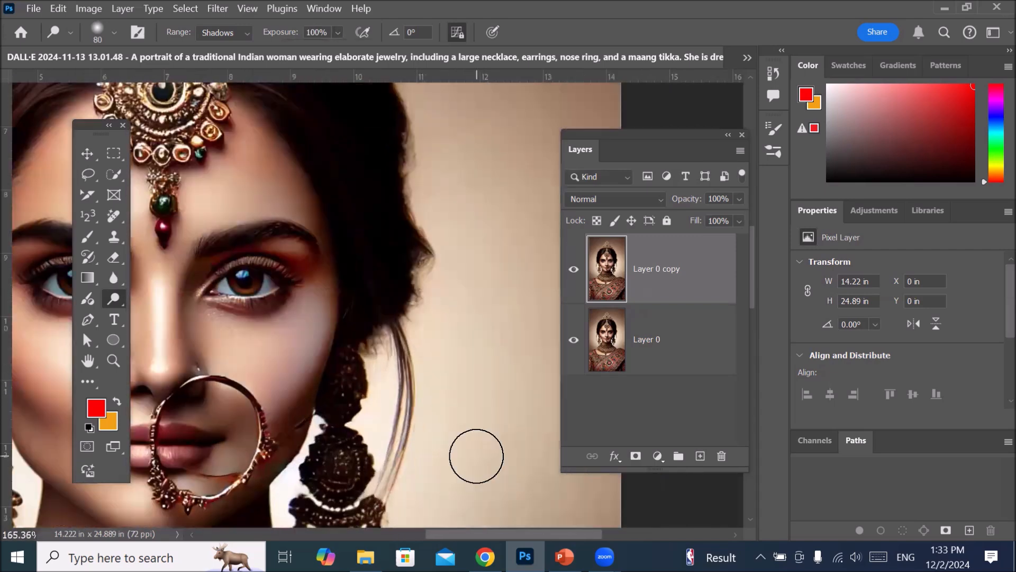
Dodge the shadows along the jawline and the earring on the nose-ring side of the face
{"action": "scroll", "coordinate": [476, 456], "scroll_direction": "up", "scroll_amount": 2}
{"action": "mouse_move", "coordinate": [179, 457]}
{"action": "left_mouse_down"}
{"action": "mouse_move", "coordinate": [288, 259]}
{"action": "mouse_move", "coordinate": [90, 483]}
{"action": "mouse_move", "coordinate": [283, 233]}
{"action": "mouse_move", "coordinate": [129, 469]}
{"action": "mouse_move", "coordinate": [227, 390]}
{"action": "mouse_move", "coordinate": [288, 238]}
{"action": "mouse_move", "coordinate": [137, 508]}
{"action": "left_mouse_up"}
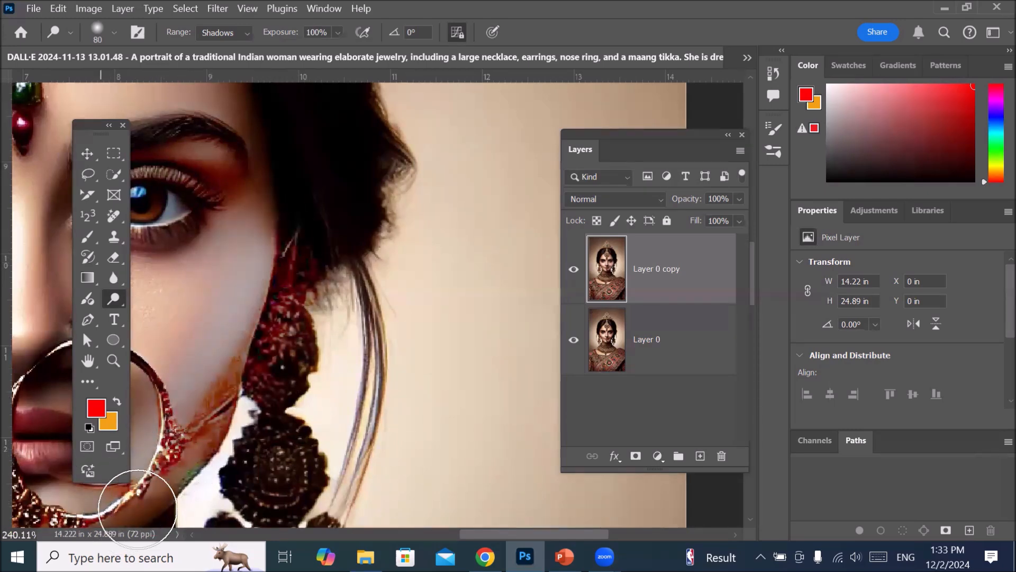
{"action": "scroll", "coordinate": [392, 386], "scroll_direction": "down", "scroll_amount": 5}
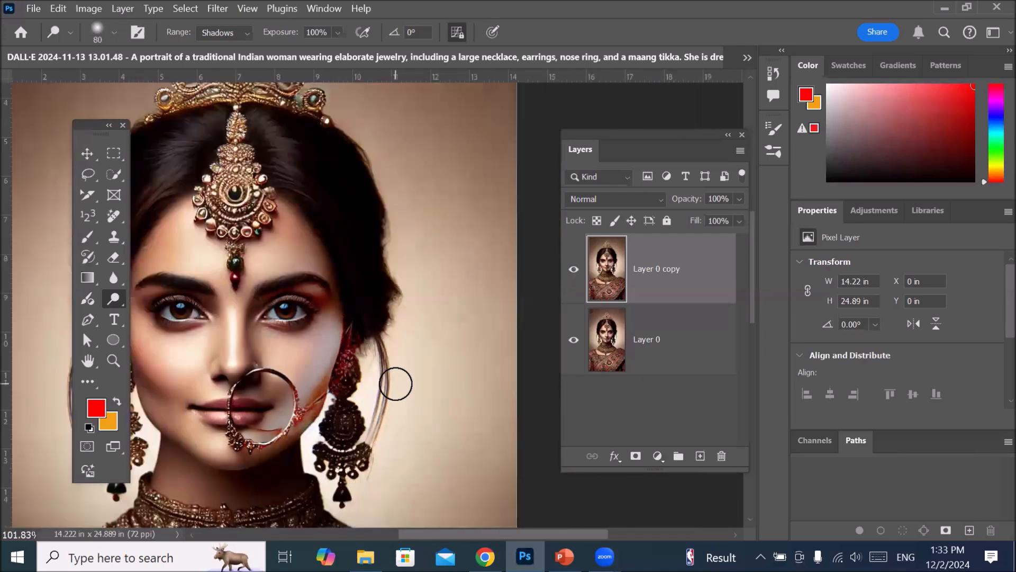
{"action": "mouse_move", "coordinate": [318, 397]}
{"action": "left_mouse_down"}
{"action": "mouse_move", "coordinate": [310, 376]}
{"action": "mouse_move", "coordinate": [317, 390]}
{"action": "mouse_move", "coordinate": [263, 456]}
{"action": "mouse_move", "coordinate": [299, 432]}
{"action": "mouse_move", "coordinate": [363, 323]}
{"action": "mouse_move", "coordinate": [247, 461]}
{"action": "mouse_move", "coordinate": [292, 434]}
{"action": "mouse_move", "coordinate": [375, 338]}
{"action": "mouse_move", "coordinate": [251, 483]}
{"action": "mouse_move", "coordinate": [364, 332]}
{"action": "mouse_move", "coordinate": [243, 469]}
{"action": "left_mouse_up"}
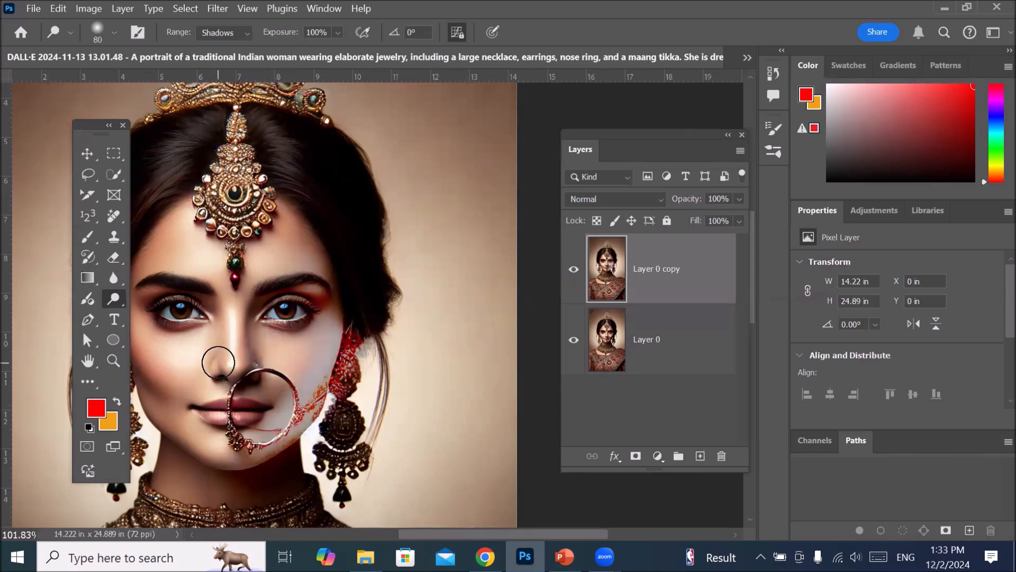
Enlarge the Dodge brush to 400 and lighten the shadows across the whole face, the neck, the surrounding hair and the jewelry
{"action": "key", "text": "bracketright"}
{"action": "key", "text": "bracketright"}
{"action": "key", "text": "bracketright"}
{"action": "key", "text": "bracketright"}
{"action": "key", "text": "bracketright"}
{"action": "key", "text": "bracketright"}
{"action": "key", "text": "bracketright"}
{"action": "key", "text": "bracketright"}
{"action": "key", "text": "bracketright"}
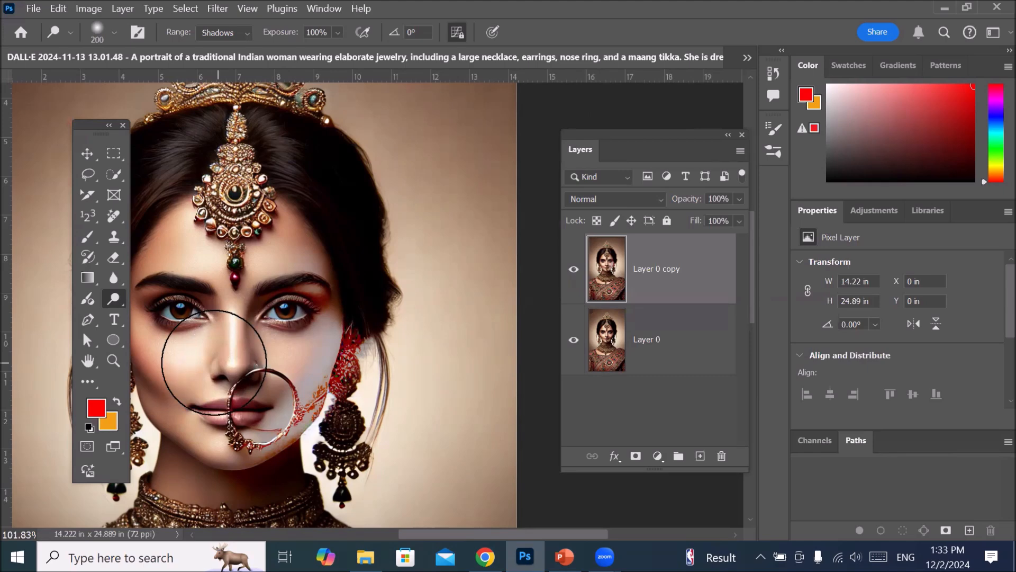
{"action": "mouse_move", "coordinate": [234, 260]}
{"action": "left_mouse_down"}
{"action": "mouse_move", "coordinate": [198, 411]}
{"action": "mouse_move", "coordinate": [204, 296]}
{"action": "mouse_move", "coordinate": [201, 369]}
{"action": "mouse_move", "coordinate": [313, 431]}
{"action": "mouse_move", "coordinate": [171, 293]}
{"action": "mouse_move", "coordinate": [254, 366]}
{"action": "mouse_move", "coordinate": [296, 381]}
{"action": "mouse_move", "coordinate": [241, 341]}
{"action": "mouse_move", "coordinate": [295, 420]}
{"action": "mouse_move", "coordinate": [227, 307]}
{"action": "mouse_move", "coordinate": [273, 363]}
{"action": "mouse_move", "coordinate": [267, 333]}
{"action": "left_mouse_up"}
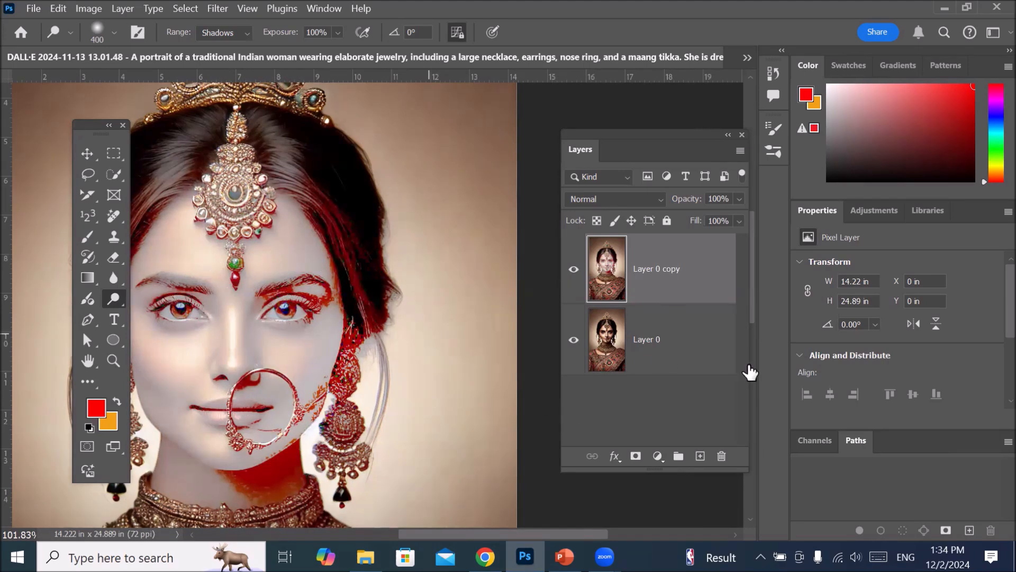
Compare the dodged portrait with the original by repeatedly hiding and showing Layer 0 copy
{"action": "left_click", "coordinate": [574, 269]}
{"action": "left_click", "coordinate": [574, 270]}
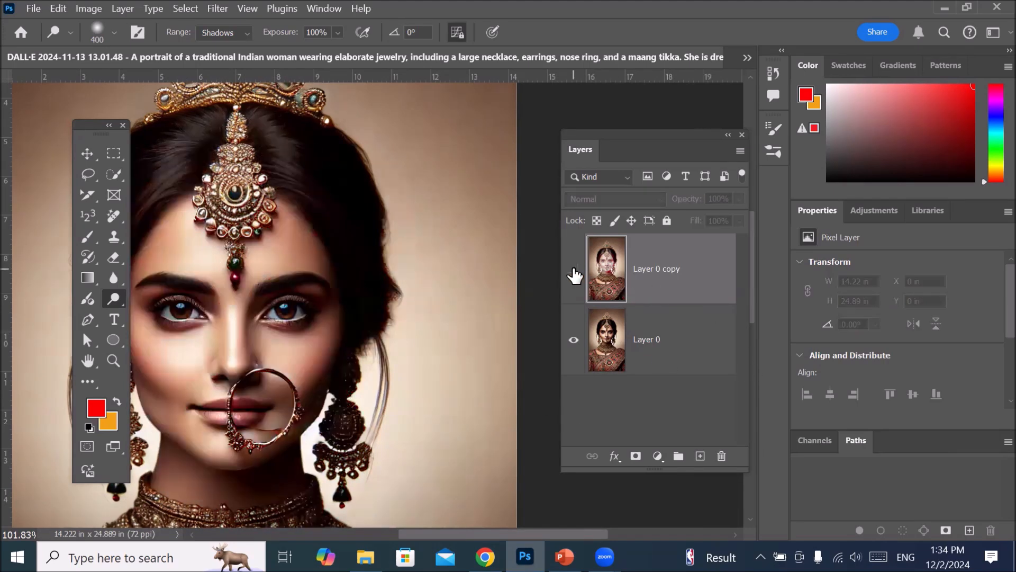
{"action": "left_click", "coordinate": [574, 270]}
{"action": "left_click", "coordinate": [573, 271]}
{"action": "left_click", "coordinate": [573, 271]}
{"action": "left_click", "coordinate": [574, 272]}
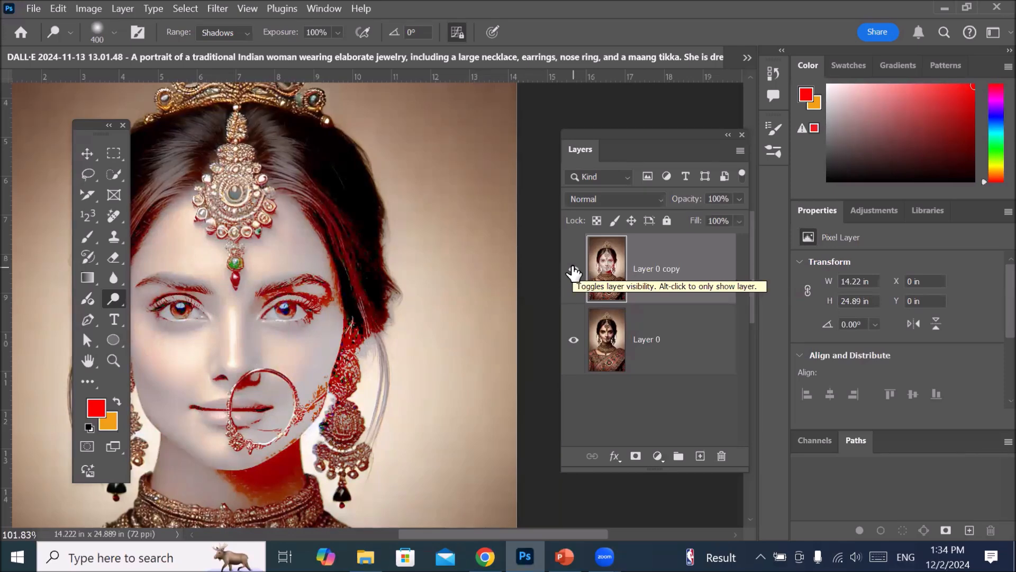
{"action": "left_click", "coordinate": [573, 272]}
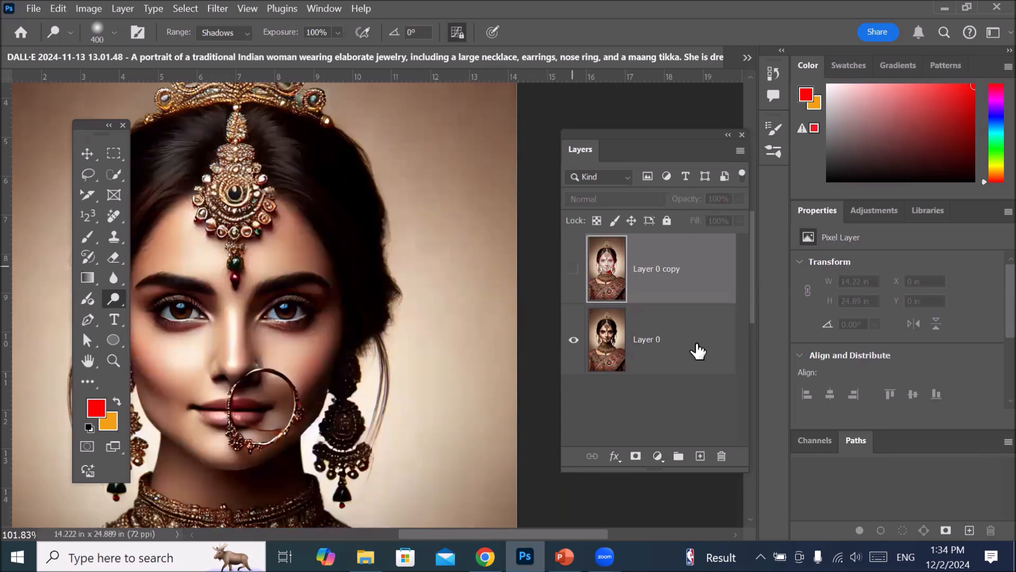
{"action": "scroll", "coordinate": [233, 331], "scroll_direction": "up", "scroll_amount": 3}
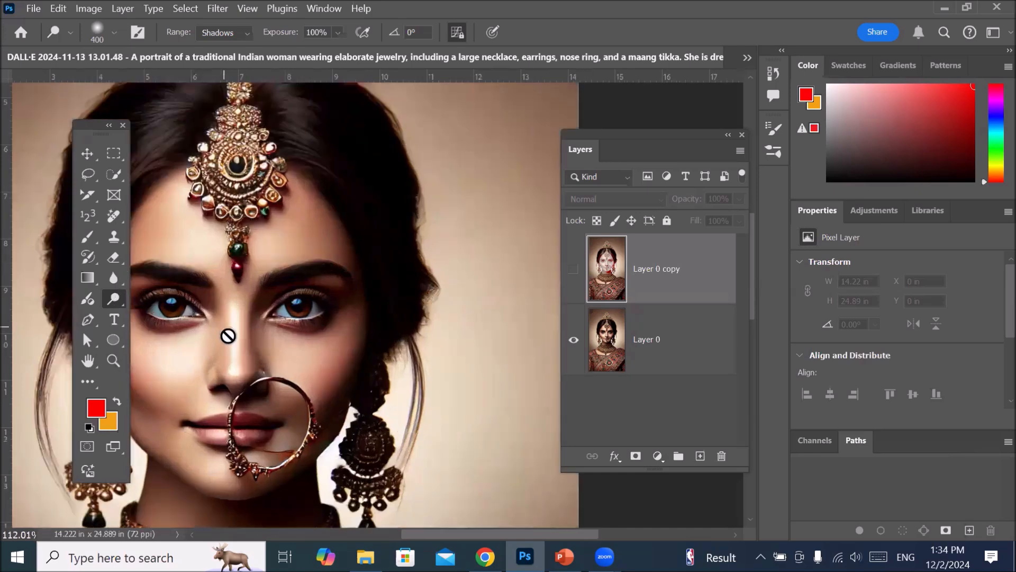
{"action": "left_click", "coordinate": [574, 270]}
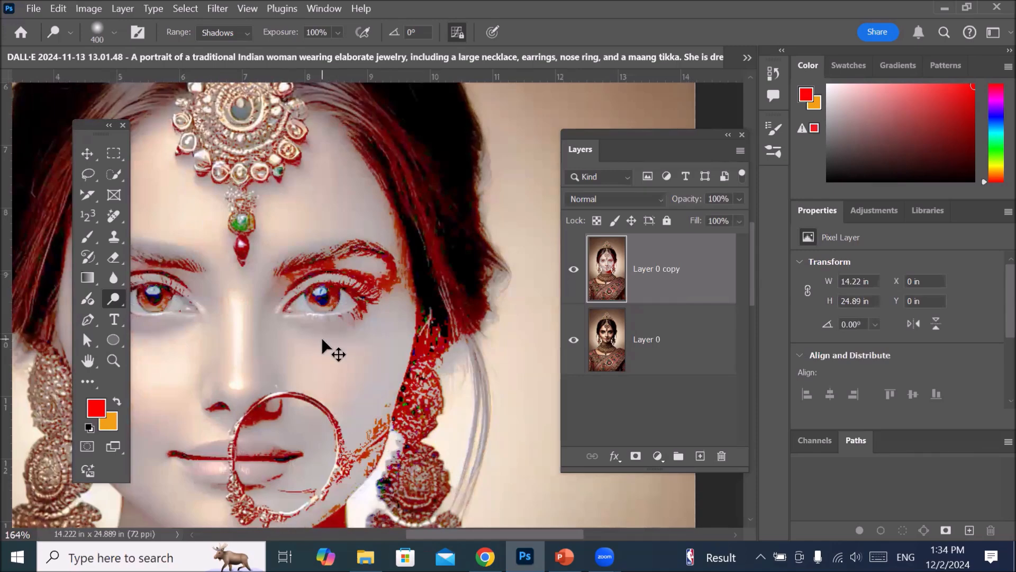
Undo the shadow dodging strokes across the face, hair, jawline and jewelry on Layer 0 copy
{"action": "key", "text": "ctrl+z"}
{"action": "key", "text": "ctrl+comma"}
{"action": "key", "text": "ctrl+comma"}
{"action": "key", "text": "ctrl+comma"}
{"action": "left_click", "coordinate": [565, 298]}
{"action": "left_click", "coordinate": [566, 299]}
{"action": "key", "text": "ctrl+z"}
{"action": "key", "text": "ctrl+z"}
{"action": "key", "text": "ctrl+z"}
{"action": "key", "text": "ctrl+z"}
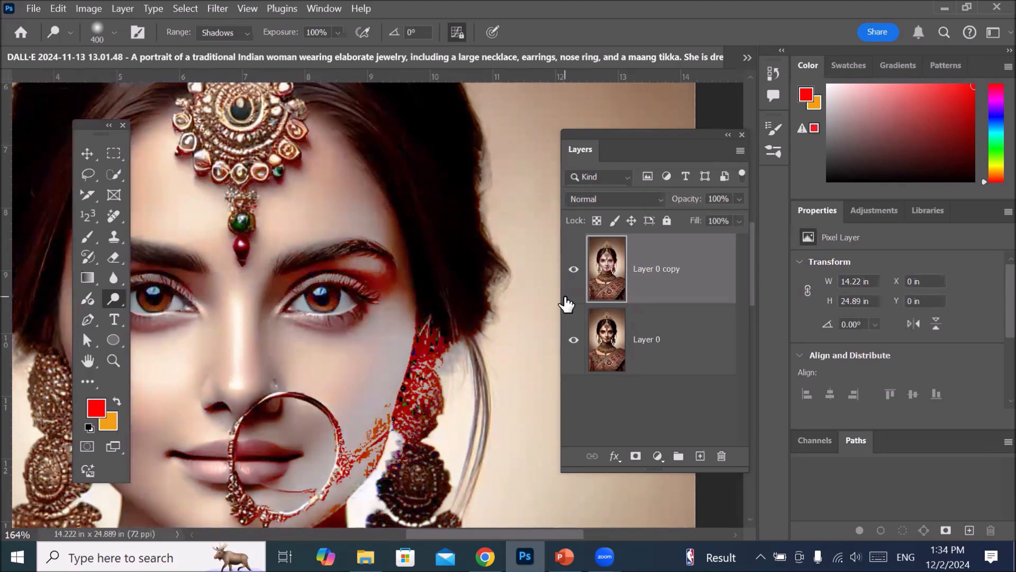
{"action": "key", "text": "ctrl+z"}
{"action": "key", "text": "ctrl+z"}
{"action": "key", "text": "ctrl+z"}
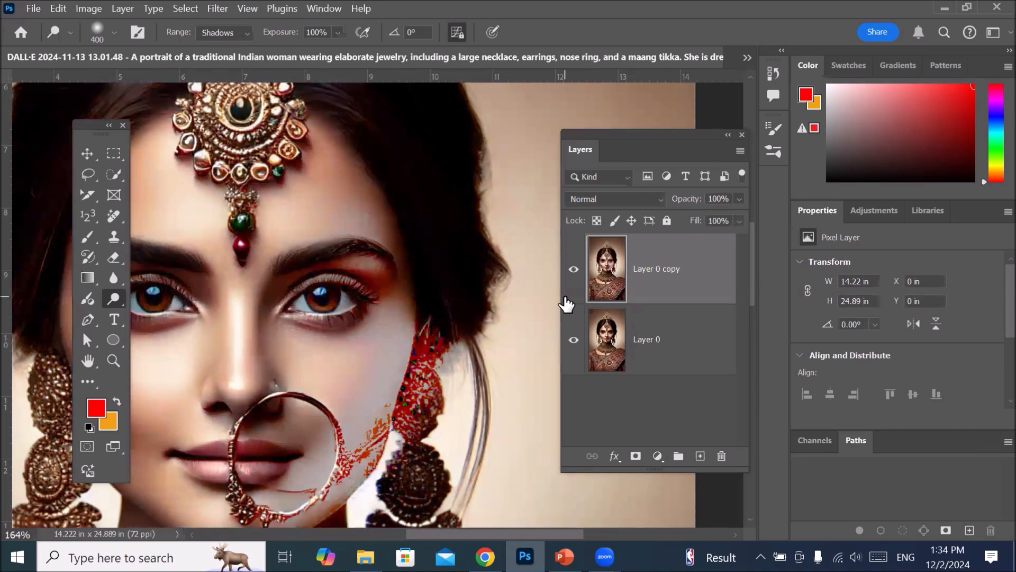
{"action": "key", "text": "ctrl+z"}
{"action": "key", "text": "ctrl+z"}
{"action": "key", "text": "ctrl+z"}
{"action": "key", "text": "ctrl+z"}
{"action": "key", "text": "ctrl+z"}
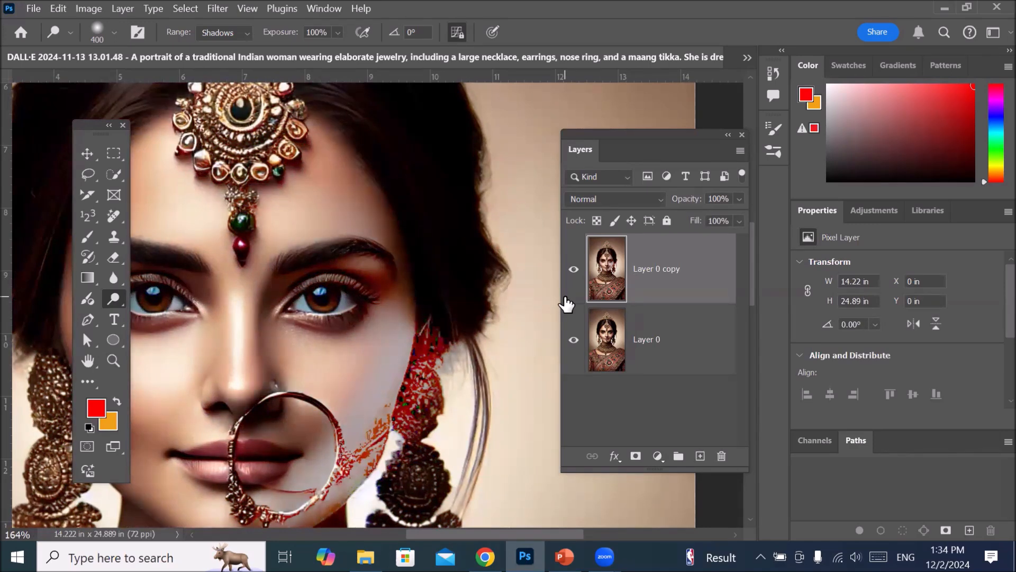
{"action": "key", "text": "ctrl+z"}
{"action": "key", "text": "ctrl+z"}
{"action": "key", "text": "ctrl+z"}
{"action": "key", "text": "ctrl+z"}
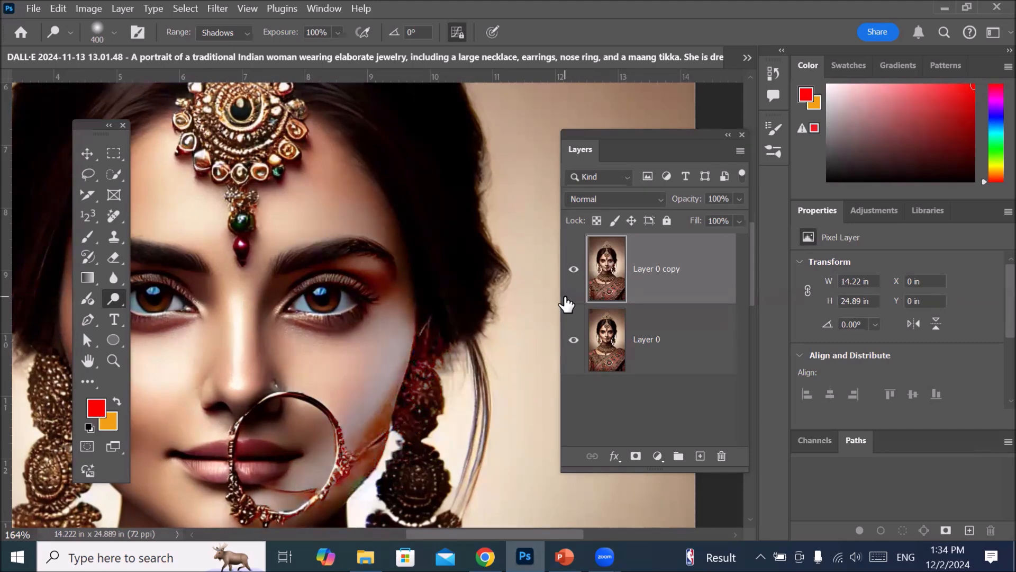
{"action": "key", "text": "ctrl+z"}
{"action": "key", "text": "ctrl+z"}
{"action": "key", "text": "ctrl+z"}
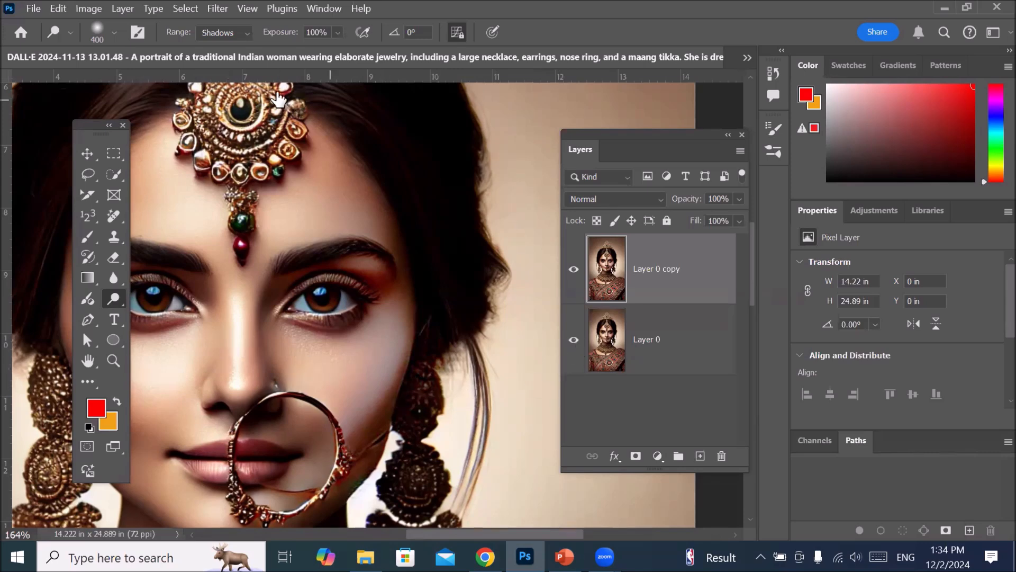
Set the Dodge tool's range to Highlights and reduce its brush size to 125 over the nose bridge
{"action": "left_click", "coordinate": [246, 33]}
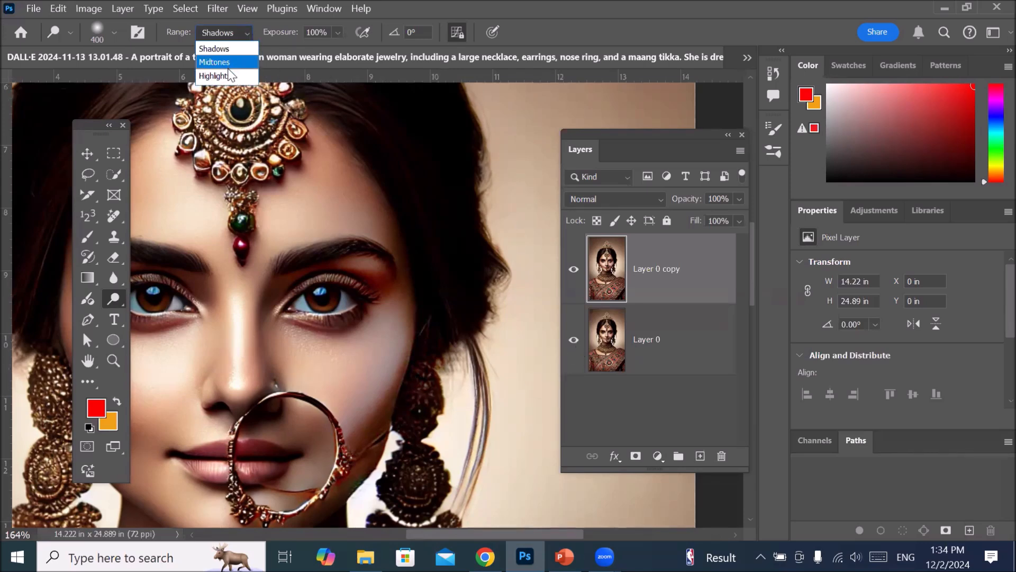
{"action": "left_click", "coordinate": [227, 76]}
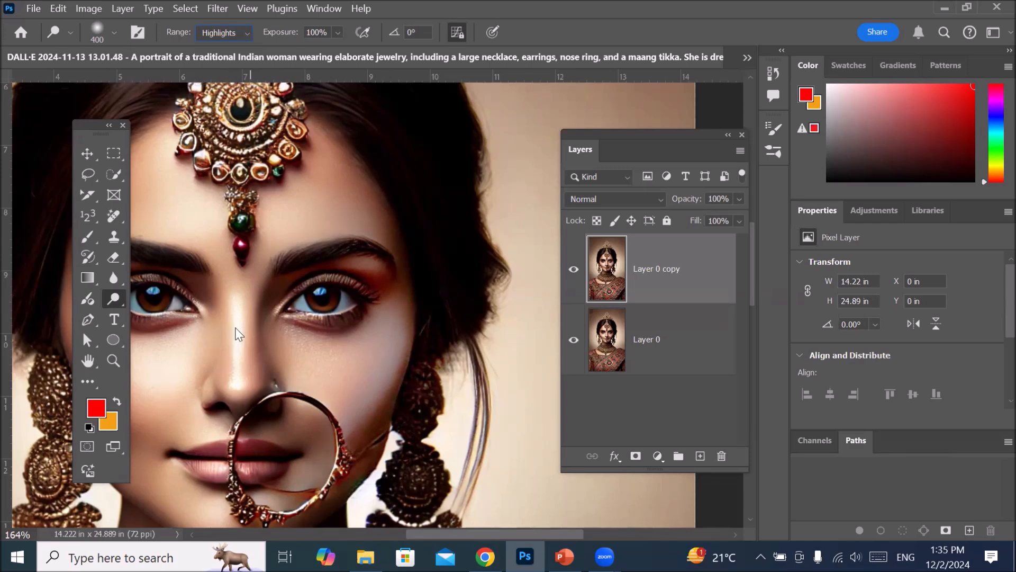
{"action": "left_click", "coordinate": [86, 153]}
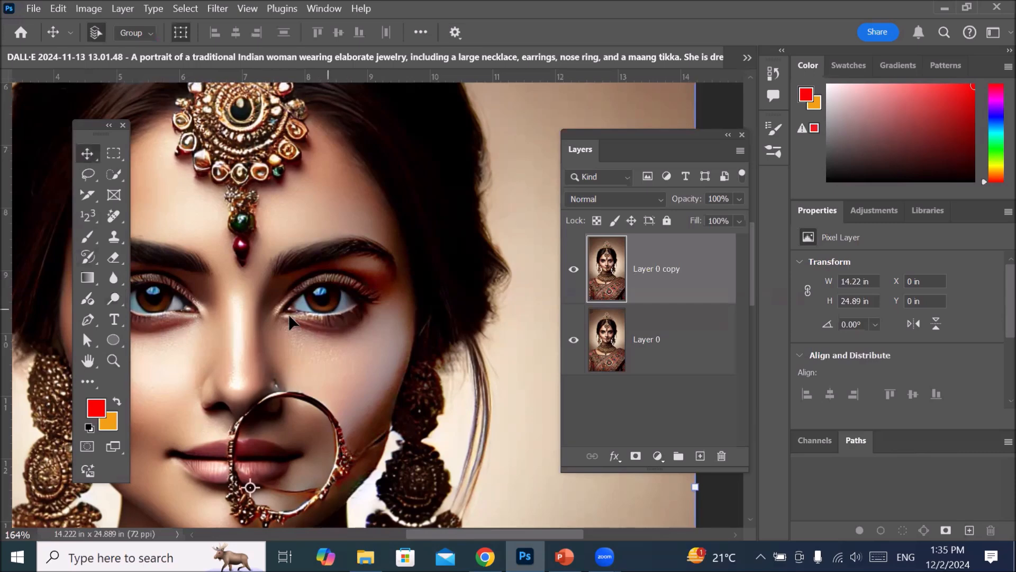
{"action": "left_click", "coordinate": [113, 300]}
{"action": "key", "text": "bracketleft"}
{"action": "key", "text": "bracketleft"}
{"action": "key", "text": "bracketleft"}
{"action": "key", "text": "bracketleft"}
{"action": "key", "text": "bracketleft"}
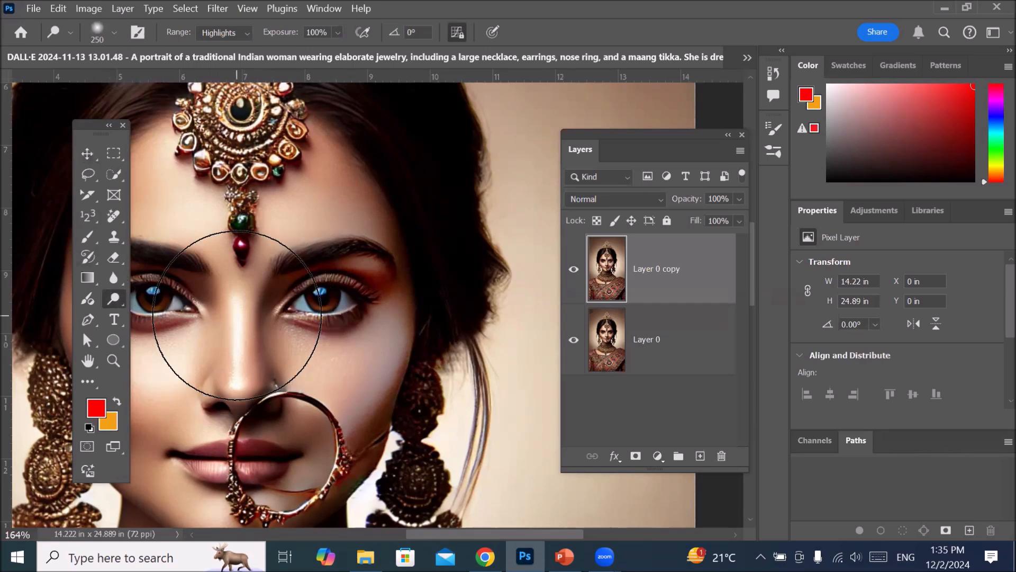
{"action": "scroll", "coordinate": [239, 324], "scroll_direction": "up", "scroll_amount": 4}
{"action": "key", "text": "bracketleft"}
{"action": "key", "text": "bracketleft"}
{"action": "key", "text": "bracketleft"}
{"action": "key", "text": "bracketleft"}
{"action": "key", "text": "bracketleft"}
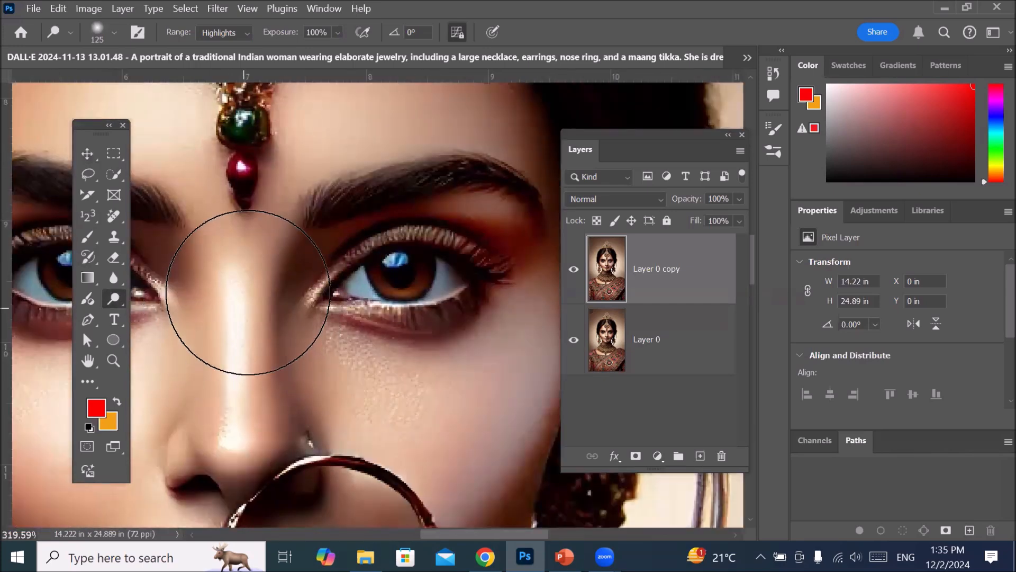
Try dodging the highlights down the bridge of the nose at 100% exposure and undo the strokes
{"action": "mouse_move", "coordinate": [236, 288]}
{"action": "left_mouse_down"}
{"action": "mouse_move", "coordinate": [227, 465]}
{"action": "mouse_move", "coordinate": [252, 350]}
{"action": "mouse_move", "coordinate": [249, 265]}
{"action": "left_mouse_up"}
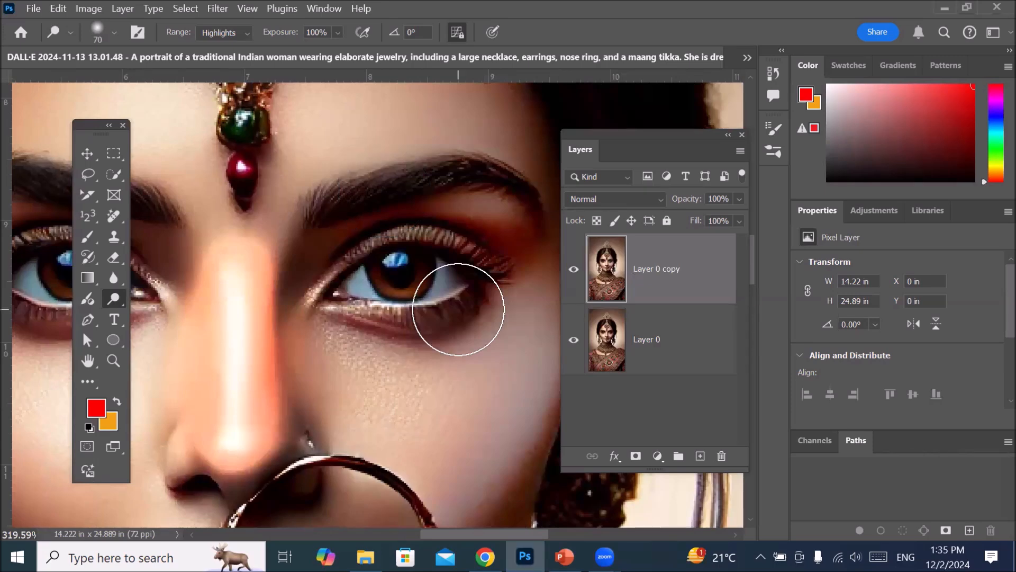
{"action": "key", "text": "ctrl+z"}
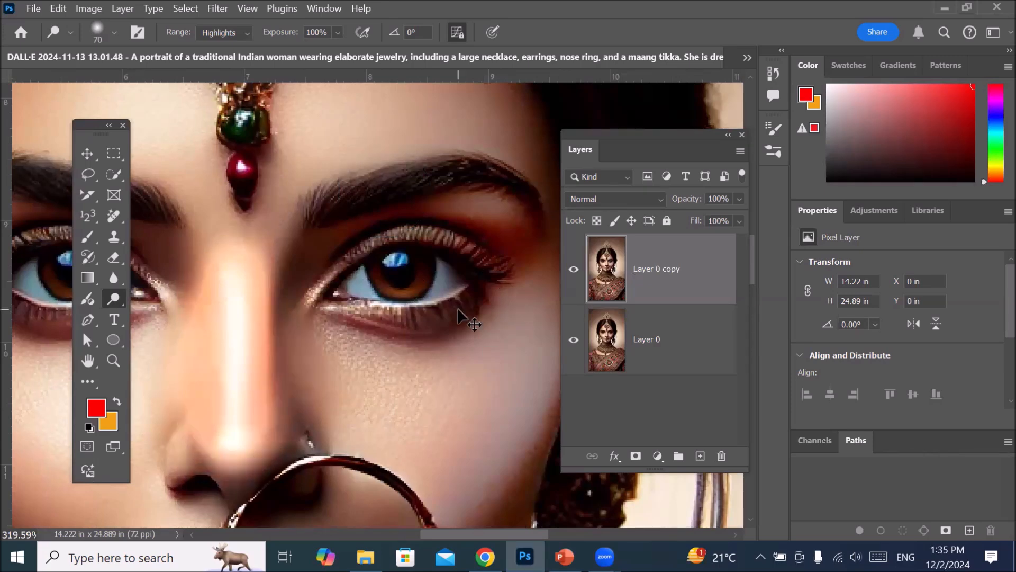
{"action": "key", "text": "ctrl+z"}
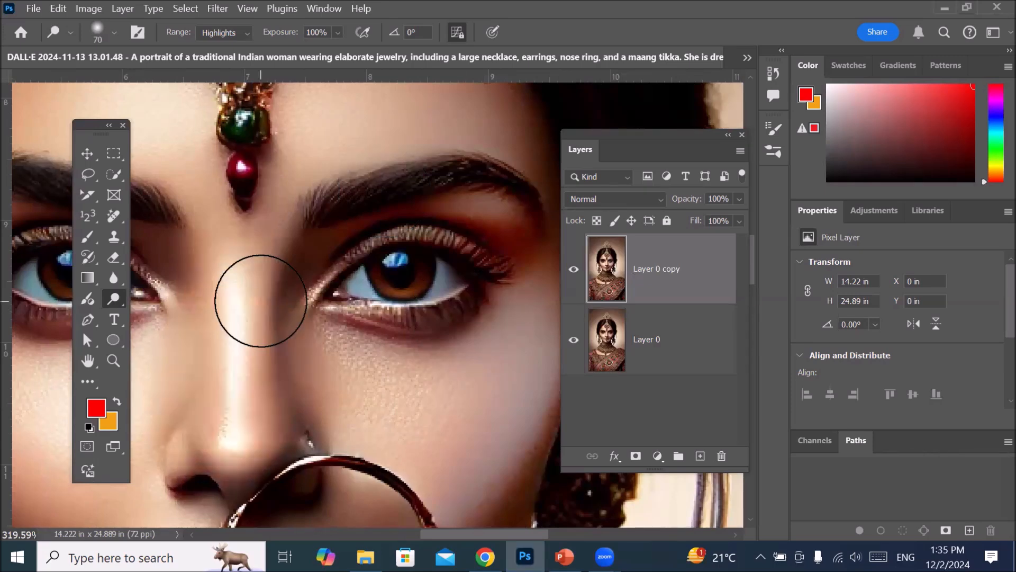
Lower the Dodge exposure to 24% and lighten the highlights along the bridge and tip of the nose
{"action": "left_click", "coordinate": [338, 32]}
{"action": "left_click_drag", "start_coordinate": [362, 51], "coordinate": [309, 62]}
{"action": "left_click_drag", "start_coordinate": [246, 288], "coordinate": [225, 482]}
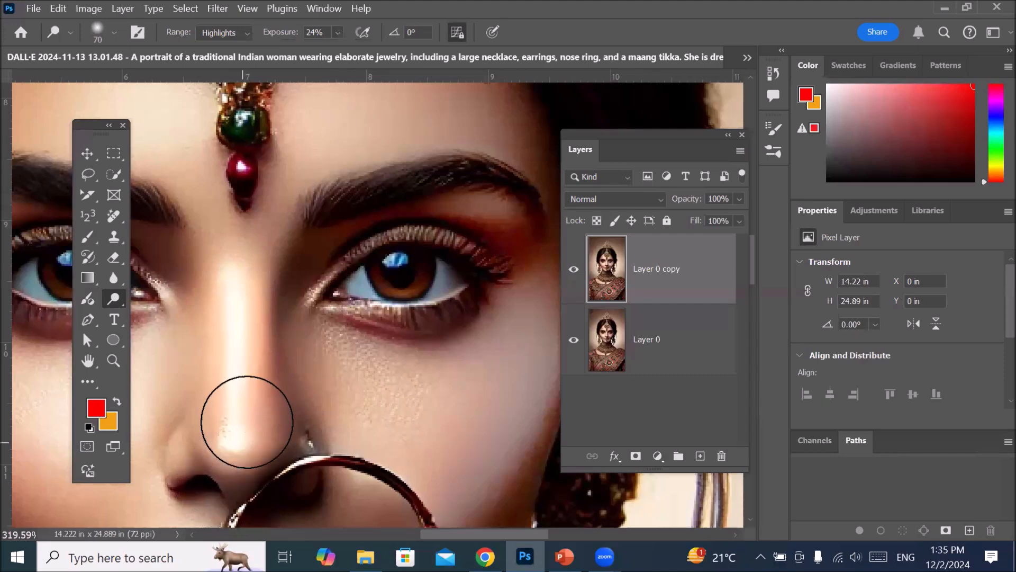
{"action": "mouse_move", "coordinate": [245, 422]}
{"action": "left_mouse_down"}
{"action": "mouse_move", "coordinate": [252, 270]}
{"action": "mouse_move", "coordinate": [279, 200]}
{"action": "left_mouse_up"}
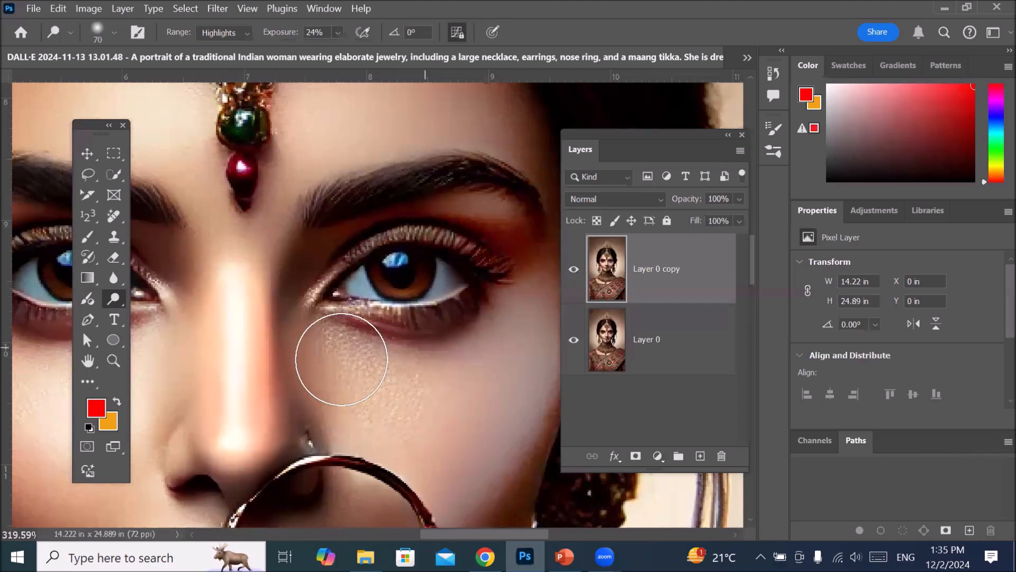
{"action": "left_click_drag", "start_coordinate": [234, 199], "coordinate": [245, 342]}
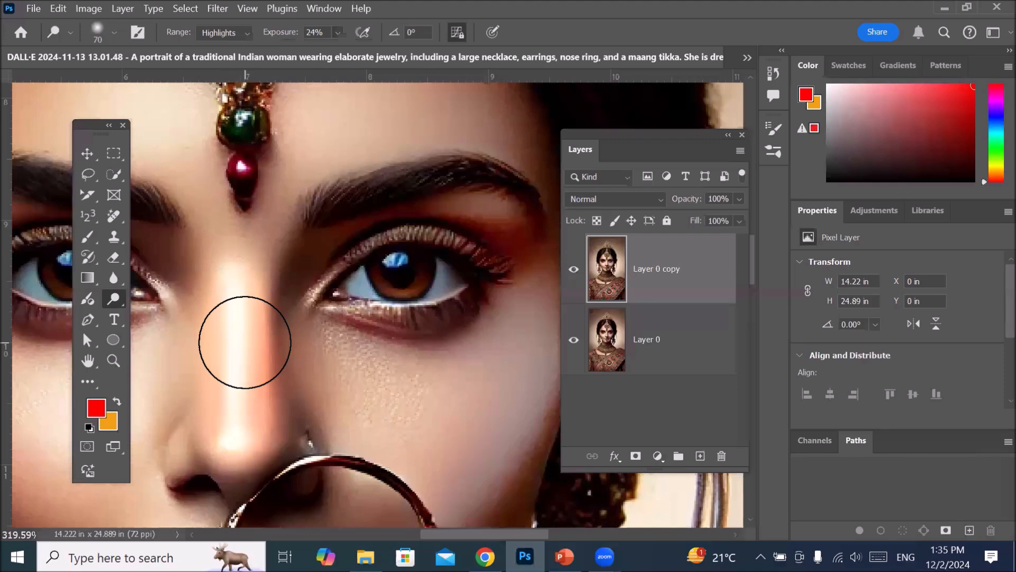
Dodge the highlights on the cheeks below the eyes at 24% exposure with the 70 brush
{"action": "scroll", "coordinate": [254, 336], "scroll_direction": "down", "scroll_amount": 4}
{"action": "scroll", "coordinate": [261, 329], "scroll_direction": "down", "scroll_amount": 1}
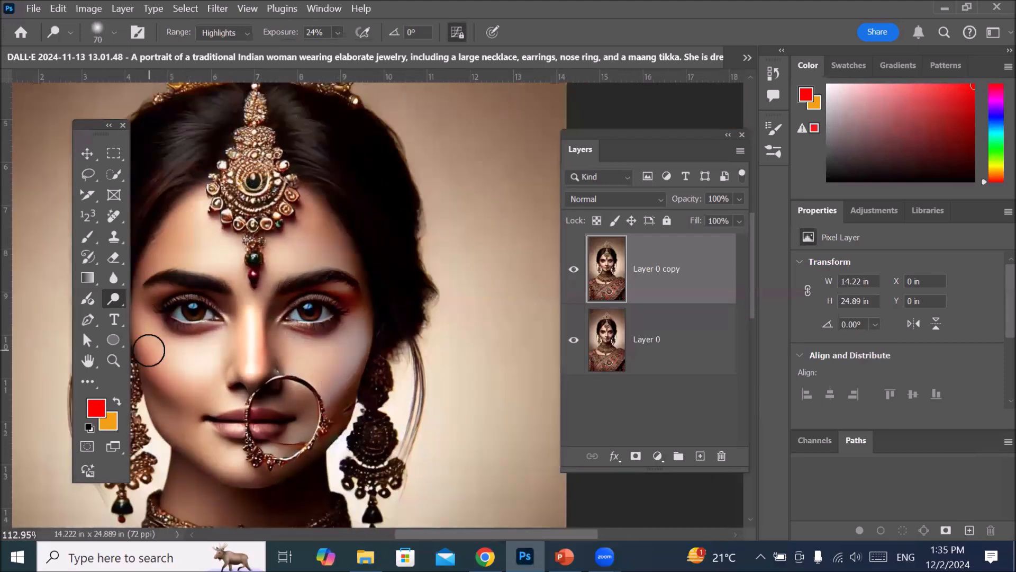
{"action": "scroll", "coordinate": [212, 354], "scroll_direction": "up", "scroll_amount": 1}
{"action": "mouse_move", "coordinate": [211, 381]}
{"action": "left_mouse_down"}
{"action": "mouse_move", "coordinate": [217, 395]}
{"action": "mouse_move", "coordinate": [201, 390]}
{"action": "left_mouse_up"}
{"action": "scroll", "coordinate": [194, 370], "scroll_direction": "up", "scroll_amount": 5}
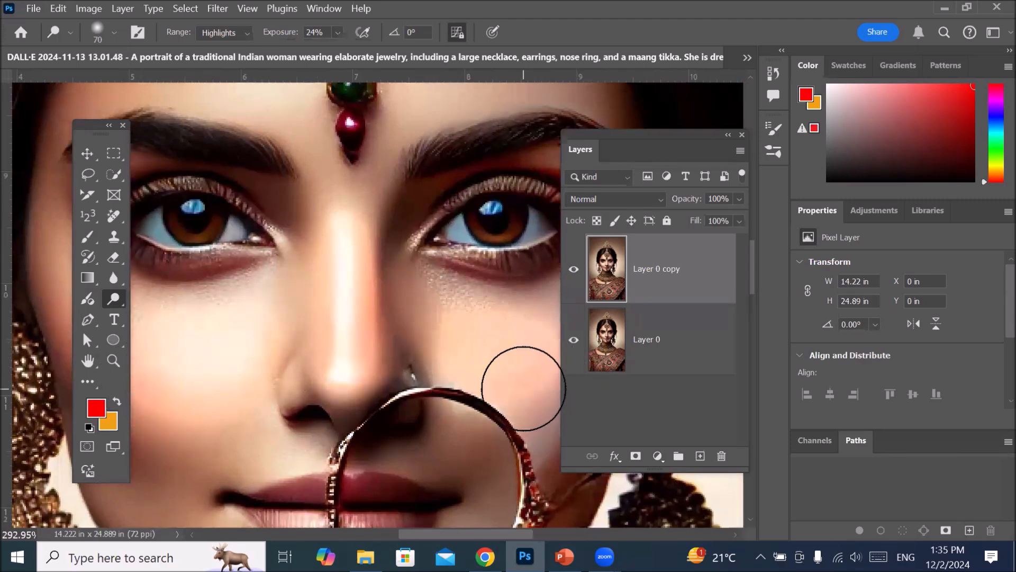
{"action": "scroll", "coordinate": [350, 186], "scroll_direction": "down", "scroll_amount": 3}
{"action": "scroll", "coordinate": [350, 185], "scroll_direction": "down", "scroll_amount": 3}
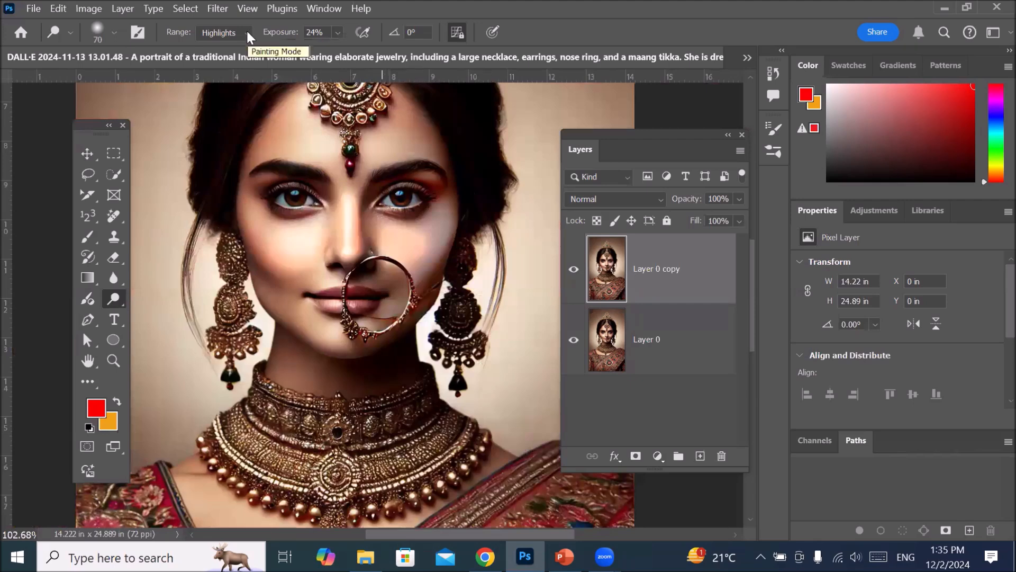
{"action": "right_click", "coordinate": [110, 300]}
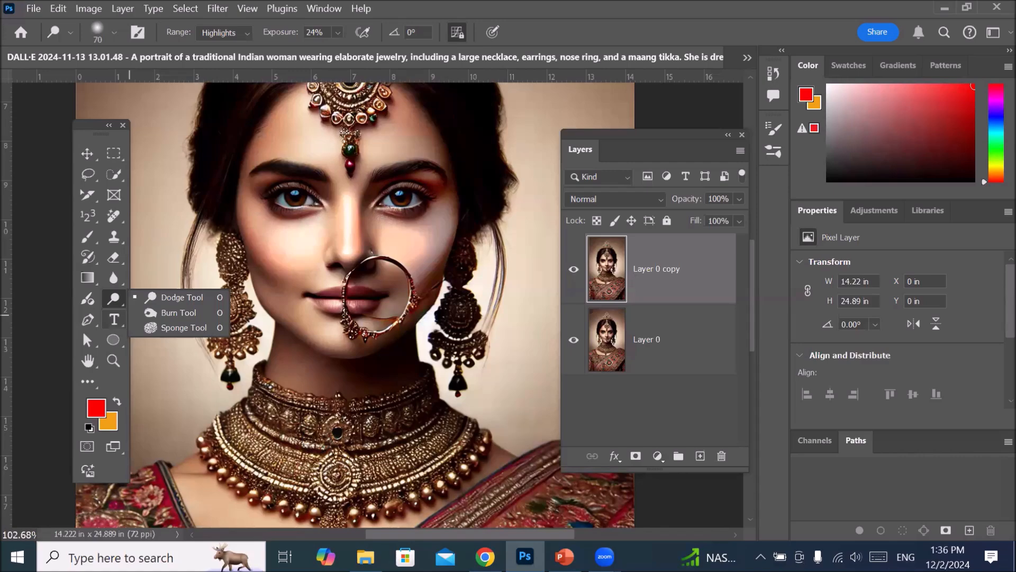
Switch to File Explorer and open the Models folder inside Images
{"action": "key", "text": "alt+Tab"}
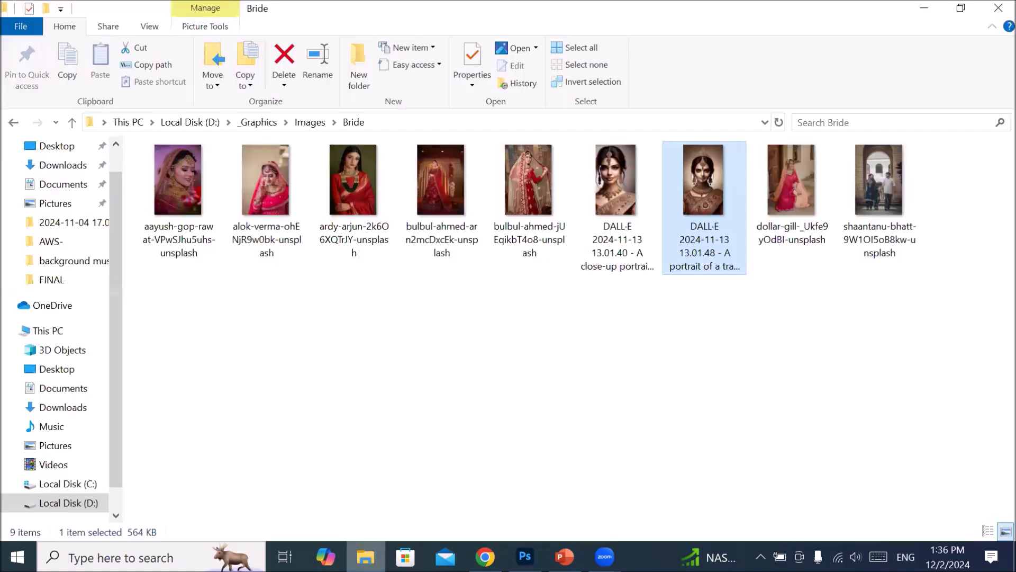
{"action": "left_click", "coordinate": [311, 124]}
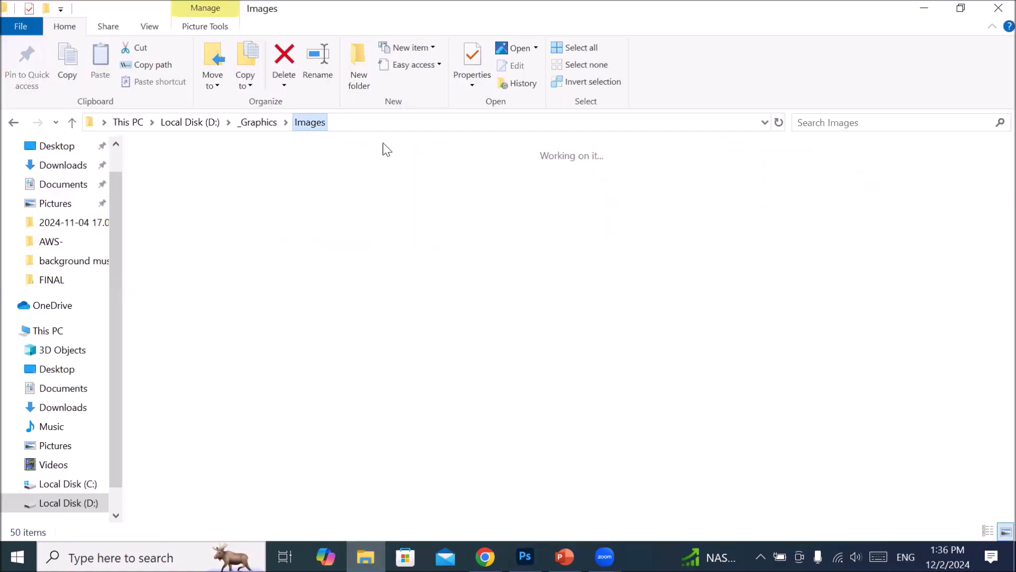
{"action": "scroll", "coordinate": [396, 341], "scroll_direction": "down", "scroll_amount": 3}
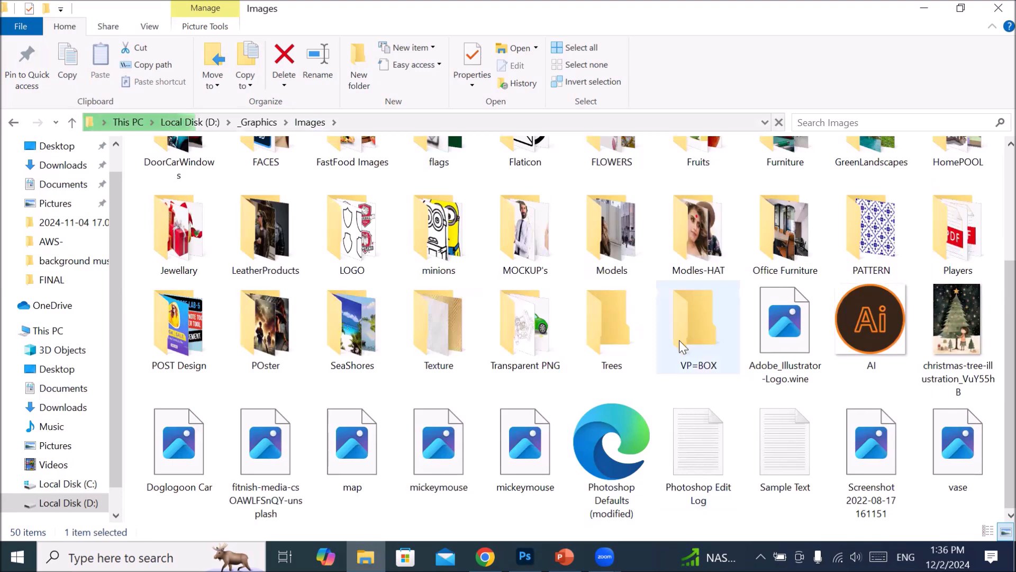
{"action": "double_click", "coordinate": [612, 235]}
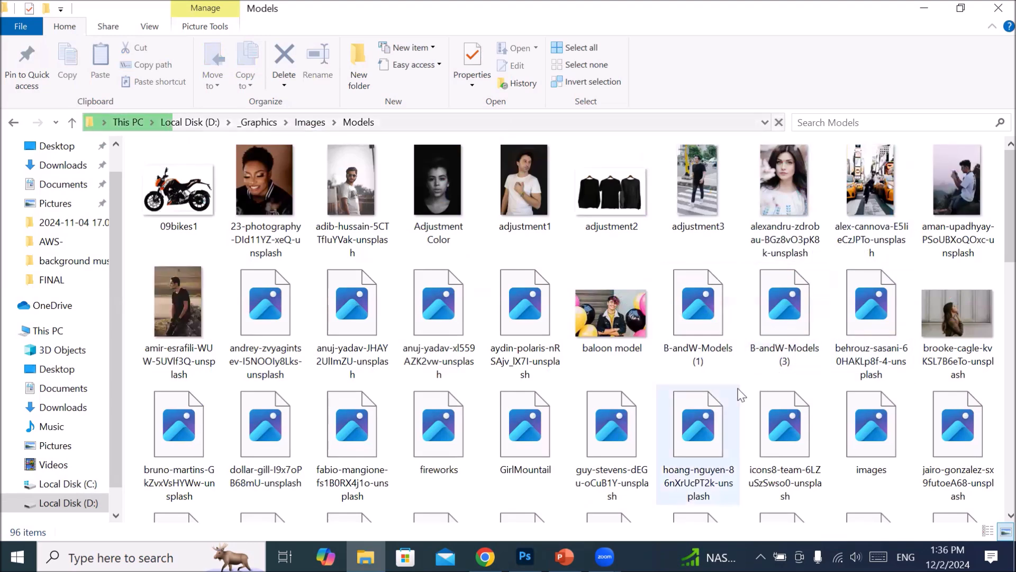
Place the 23-photography-DId11YZ-xeQ-unsplash image into the open Photoshop portrait document
{"action": "left_click", "coordinate": [255, 185]}
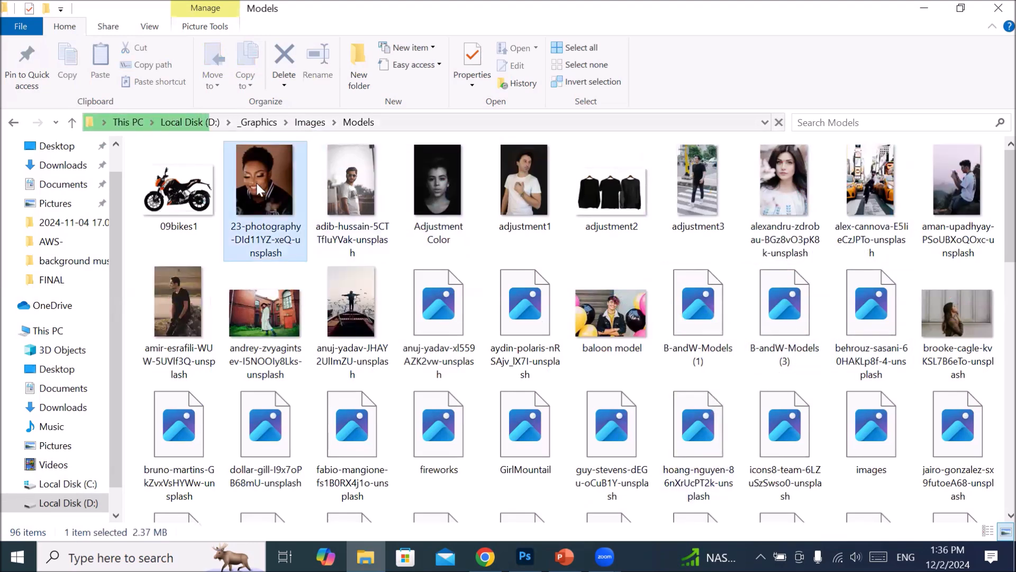
{"action": "left_click_drag", "start_coordinate": [254, 182], "coordinate": [523, 48]}
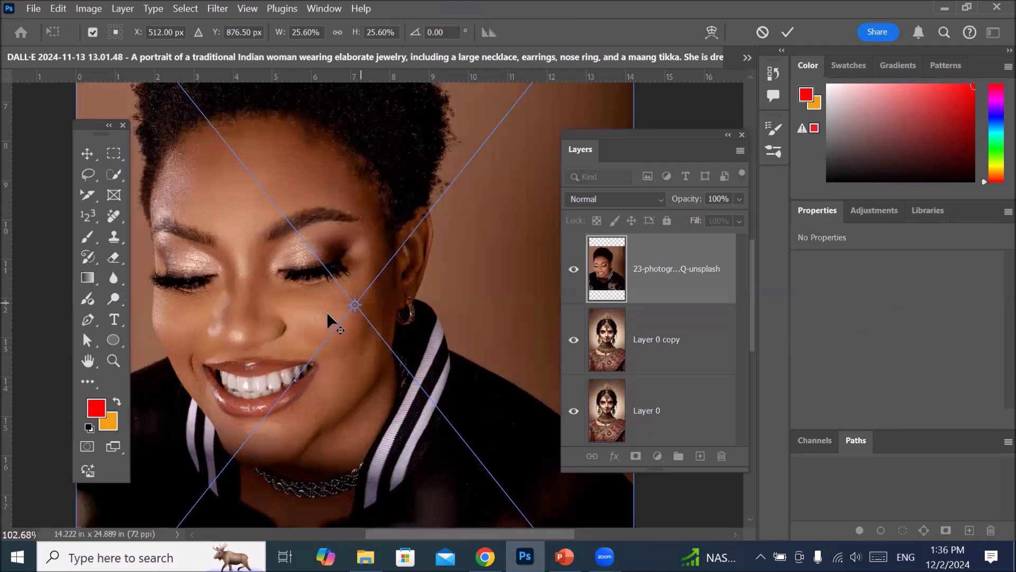
{"action": "scroll", "coordinate": [148, 260], "scroll_direction": "up", "scroll_amount": 8}
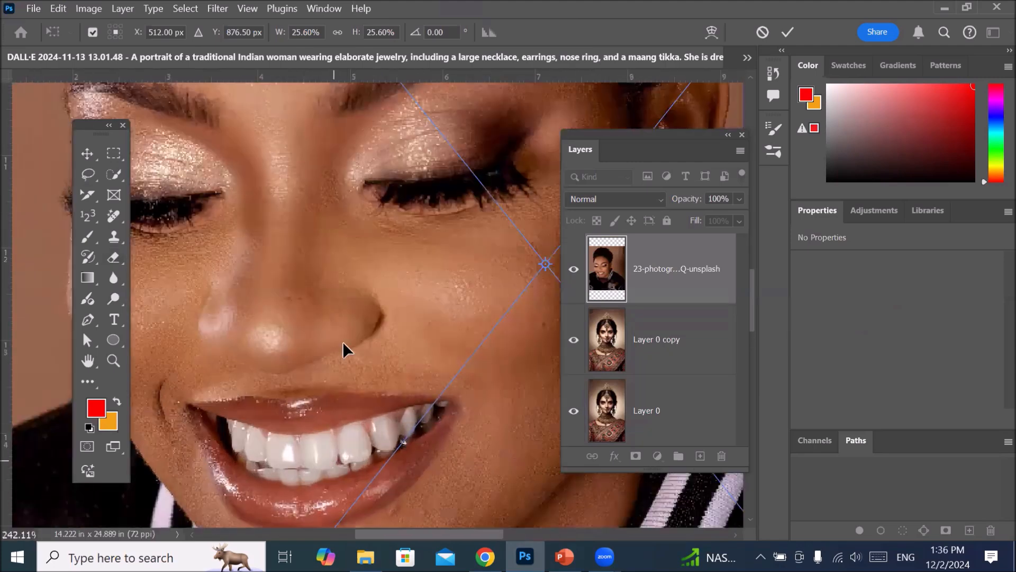
{"action": "scroll", "coordinate": [341, 263], "scroll_direction": "down", "scroll_amount": 4}
{"action": "scroll", "coordinate": [341, 262], "scroll_direction": "down", "scroll_amount": 3}
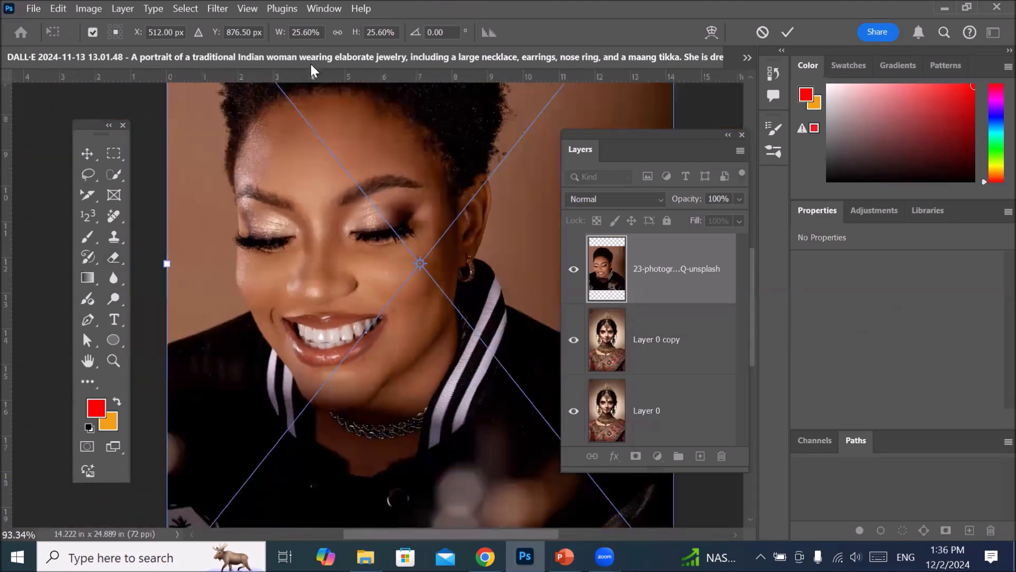
{"action": "left_click", "coordinate": [789, 32]}
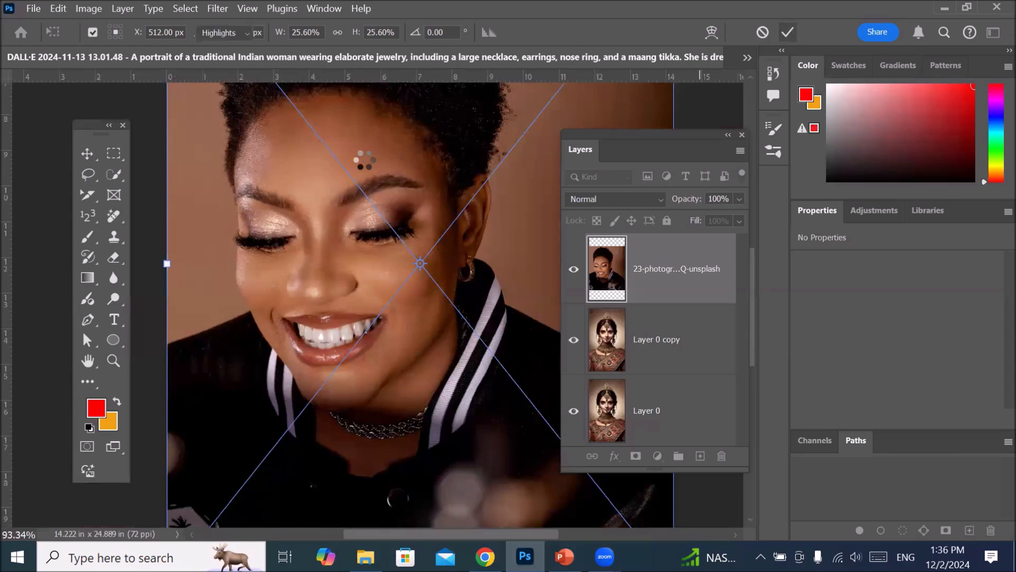
Rasterize the placed smiling-portrait layer so the Dodge tool can paint on it
{"action": "key", "text": "o"}
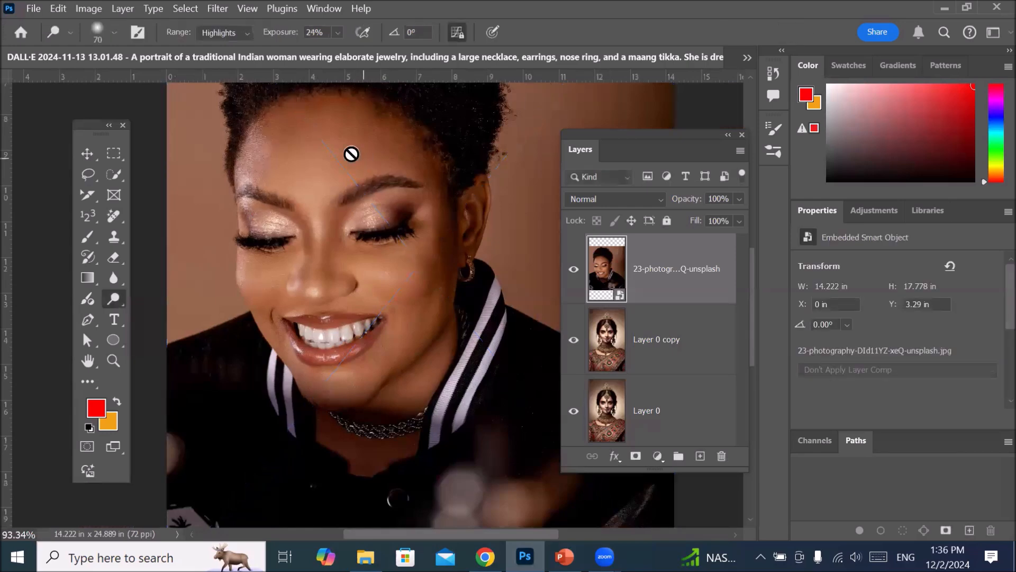
{"action": "right_click", "coordinate": [657, 262]}
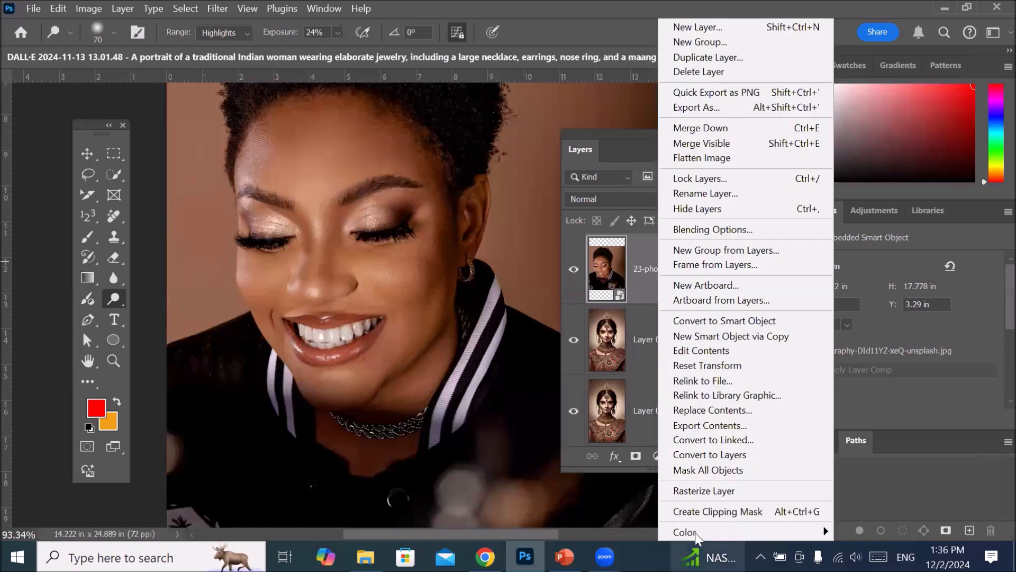
{"action": "left_click", "coordinate": [703, 490]}
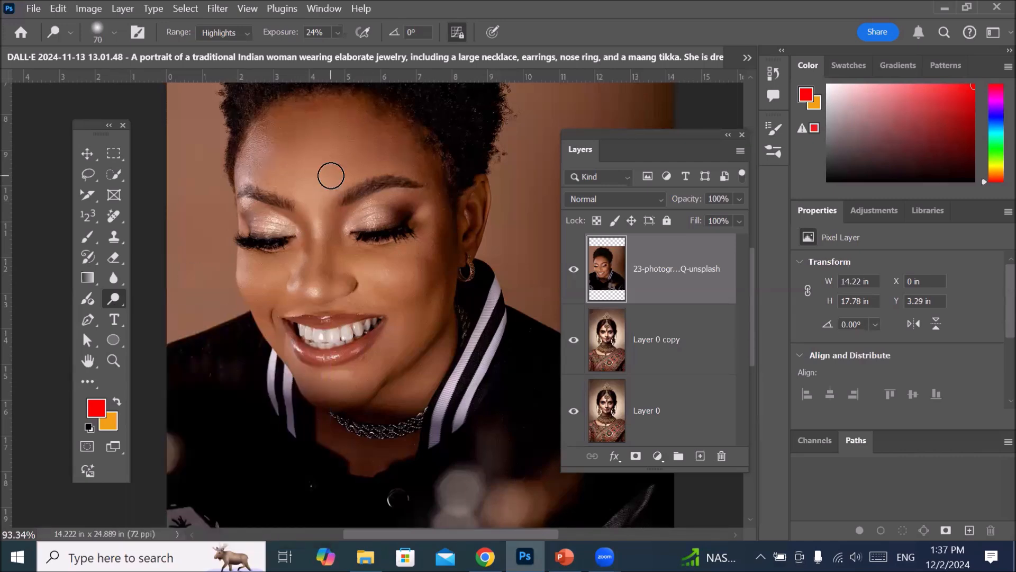
Enlarge the Dodge brush to 175, lighten the highlights on the smiling woman's forehead and face, and undo the last stroke
{"action": "key", "text": "bracketright"}
{"action": "key", "text": "bracketright"}
{"action": "key", "text": "bracketright"}
{"action": "mouse_move", "coordinate": [267, 152]}
{"action": "left_mouse_down"}
{"action": "mouse_move", "coordinate": [406, 151]}
{"action": "mouse_move", "coordinate": [333, 162]}
{"action": "mouse_move", "coordinate": [358, 159]}
{"action": "left_mouse_up"}
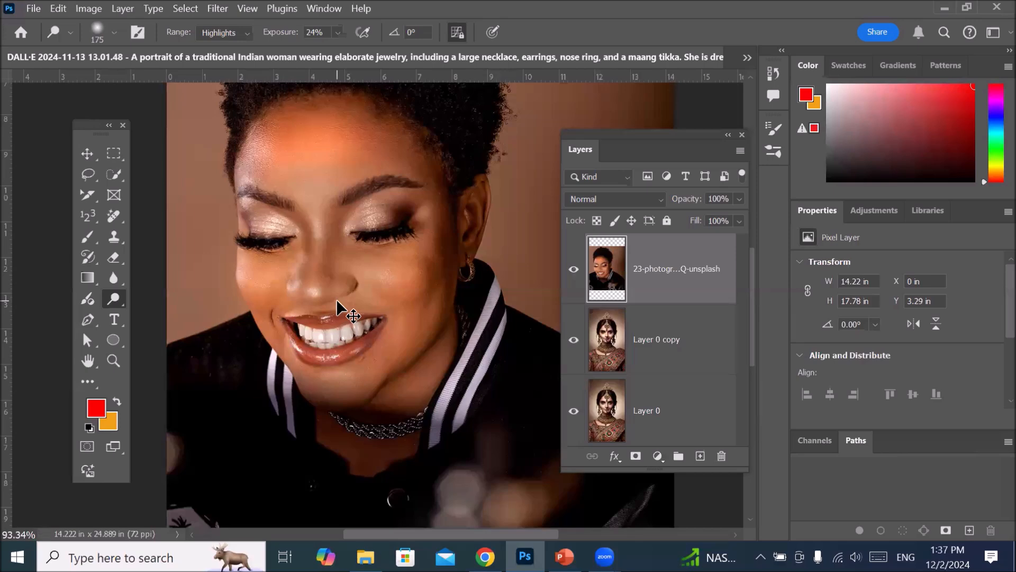
{"action": "key", "text": "ctrl+z"}
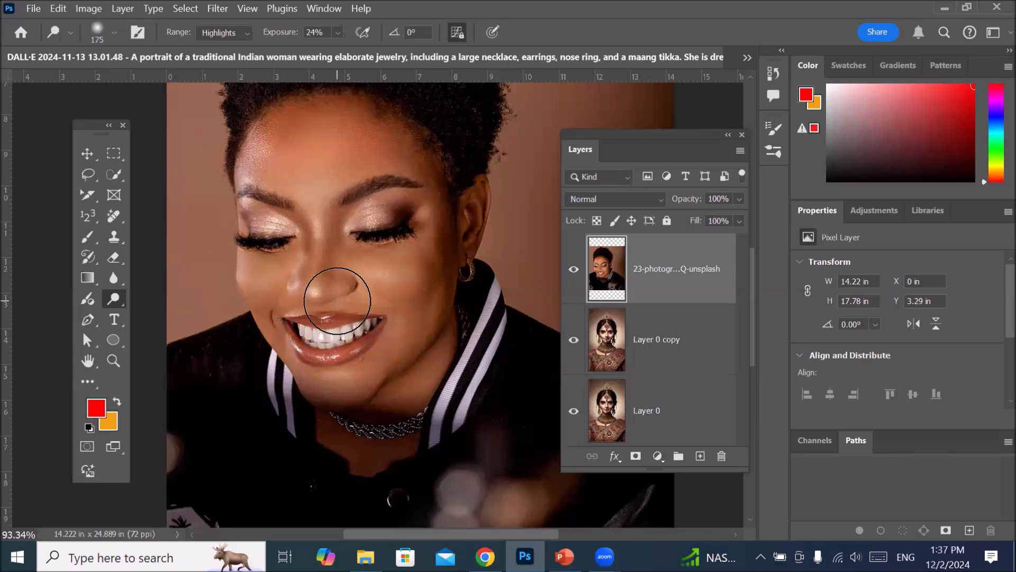
Dodge the smiling woman's face with the range set to Shadows, raising the exposure to 80% for the final strokes
{"action": "left_click", "coordinate": [248, 34]}
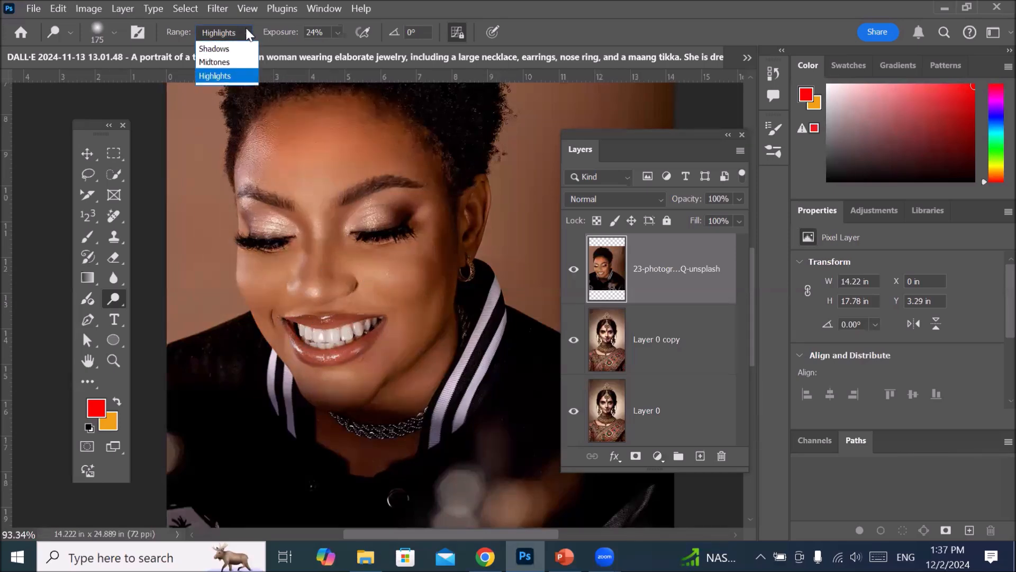
{"action": "left_click", "coordinate": [234, 49]}
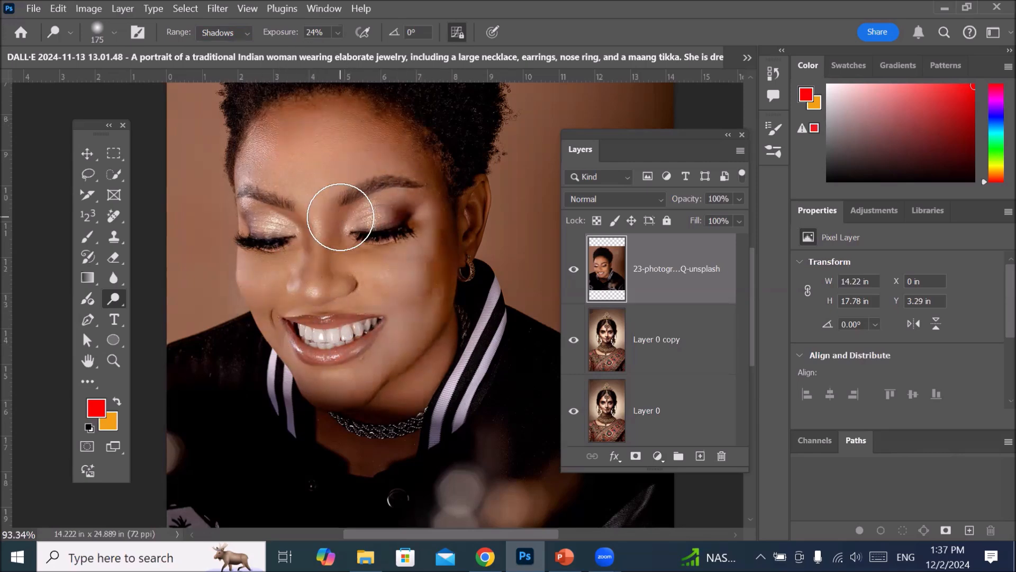
{"action": "left_click", "coordinate": [338, 33]}
{"action": "left_click_drag", "start_coordinate": [346, 49], "coordinate": [391, 49]}
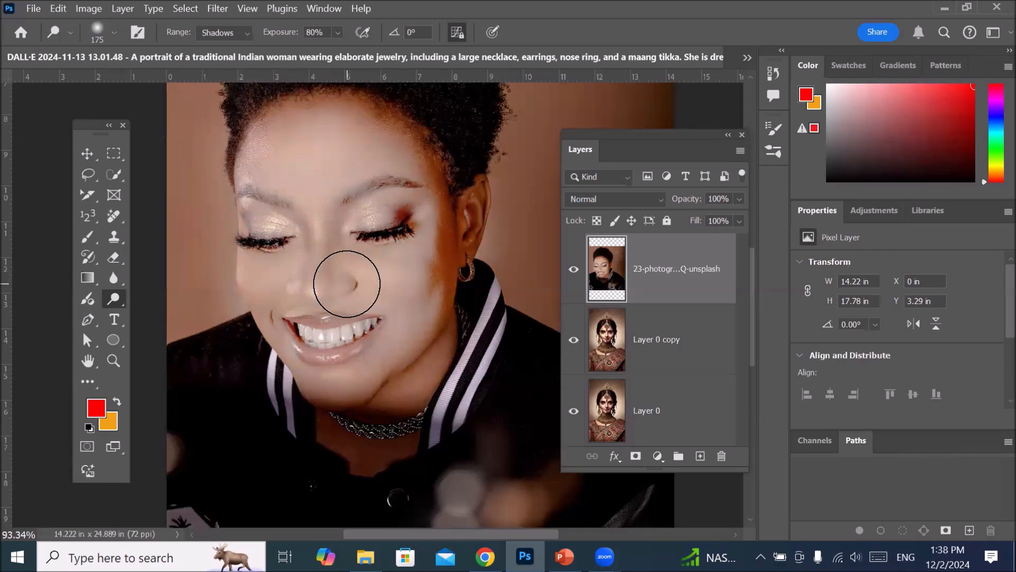
{"action": "scroll", "coordinate": [347, 283], "scroll_direction": "down", "scroll_amount": 3}
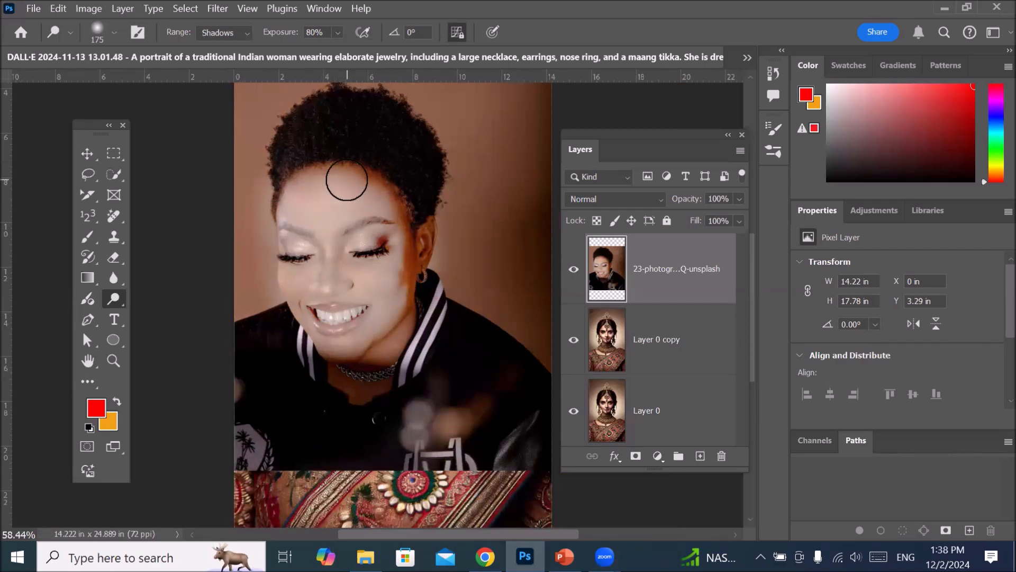
Undo the shadow-range dodge strokes on the smiling woman's face
{"action": "key", "text": "ctrl+z"}
{"action": "key", "text": "ctrl+z"}
{"action": "key", "text": "ctrl+z"}
{"action": "key", "text": "ctrl+z"}
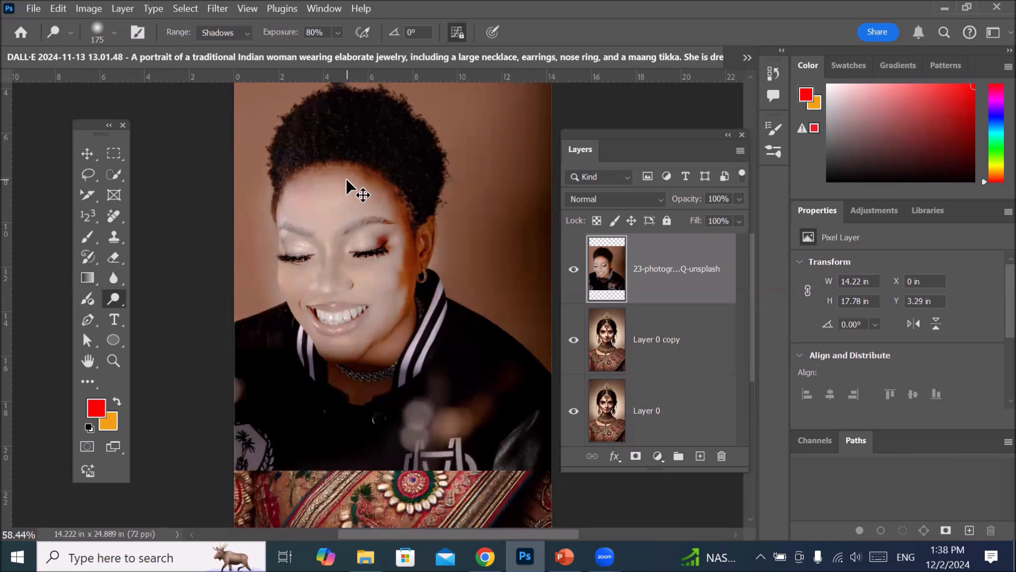
{"action": "key", "text": "ctrl+z"}
{"action": "key", "text": "ctrl+z"}
{"action": "key", "text": "ctrl+z"}
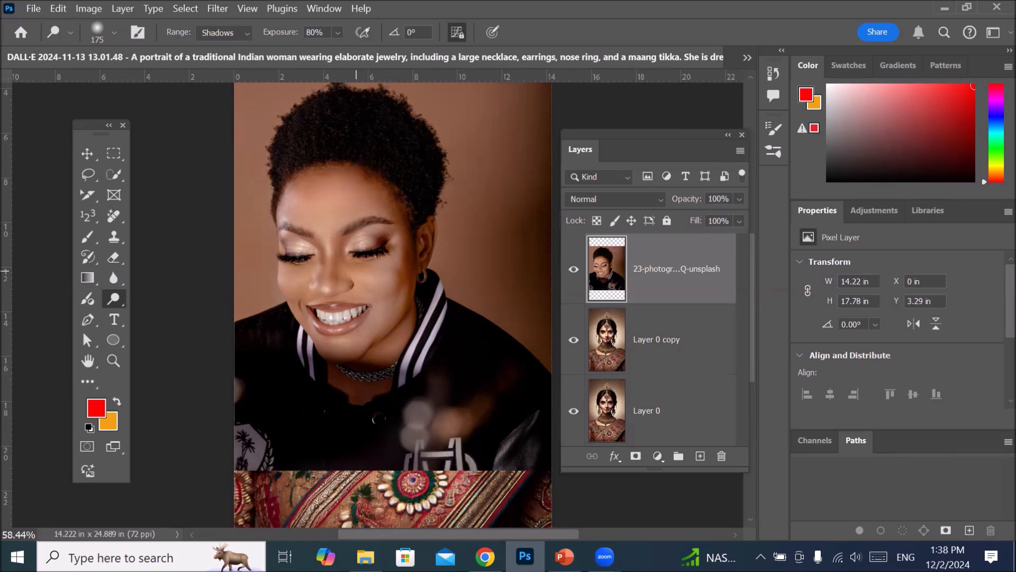
Place the sunset canal-street photo from the Models folder in File Explorer into the open Photoshop portrait document
{"action": "key", "text": "alt+Tab"}
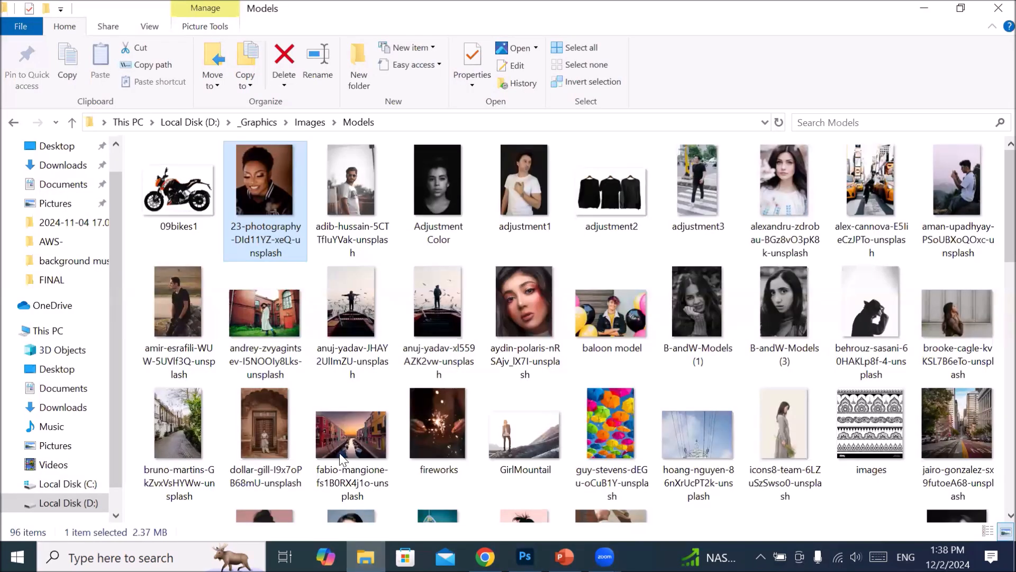
{"action": "left_click", "coordinate": [352, 446]}
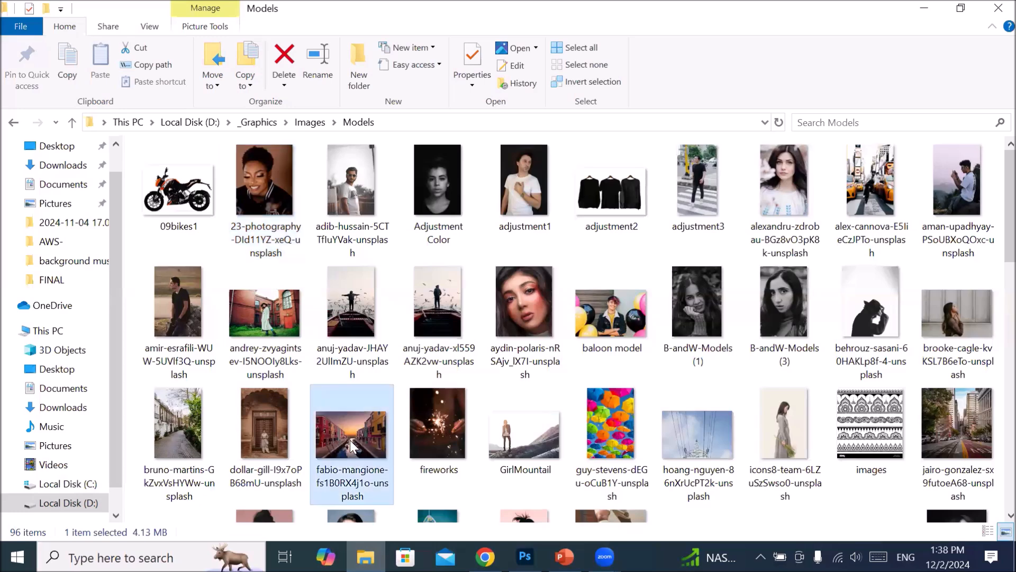
{"action": "left_click_drag", "start_coordinate": [352, 447], "coordinate": [519, 55]}
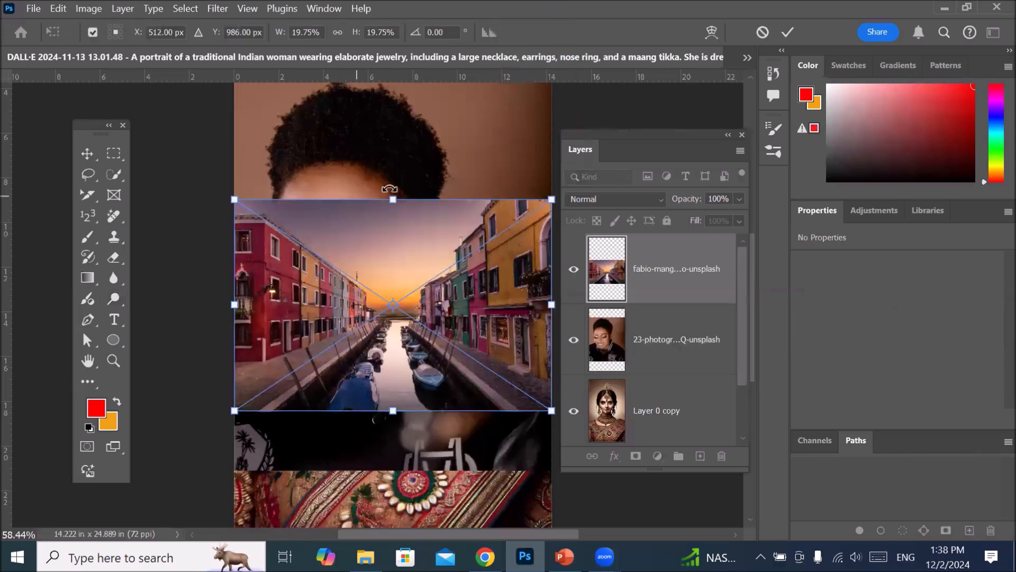
Stretch the placed canal photo vertically to 41.15% height, commit the transform and rasterize its layer
{"action": "left_click_drag", "start_coordinate": [393, 200], "coordinate": [403, 84]}
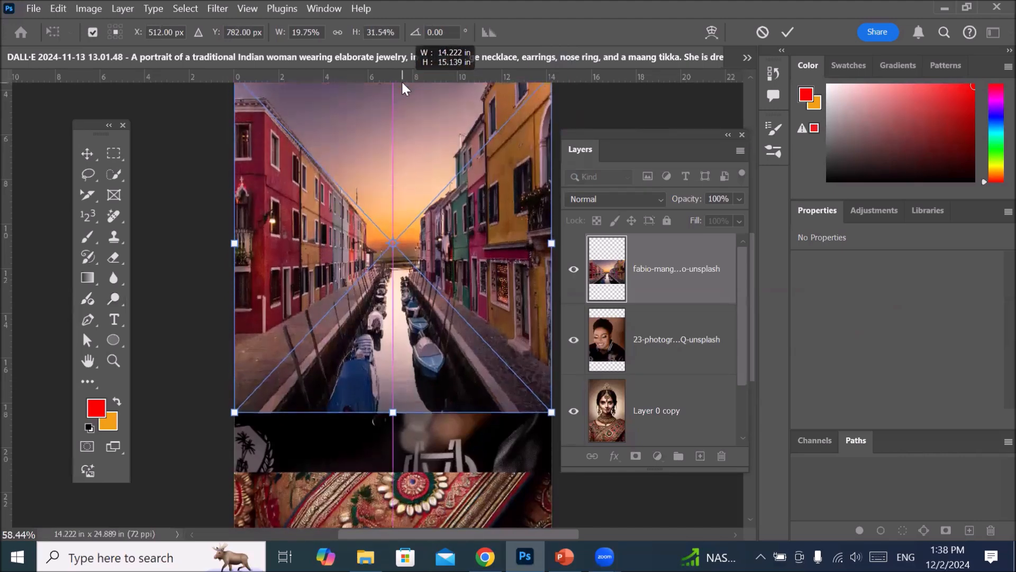
{"action": "left_click_drag", "start_coordinate": [400, 416], "coordinate": [401, 518]}
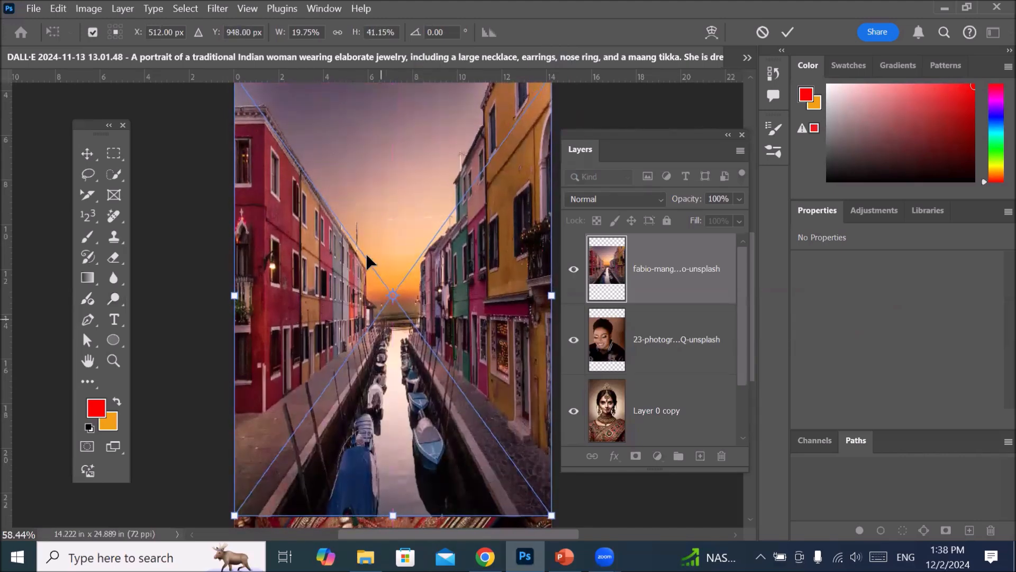
{"action": "left_click", "coordinate": [787, 33]}
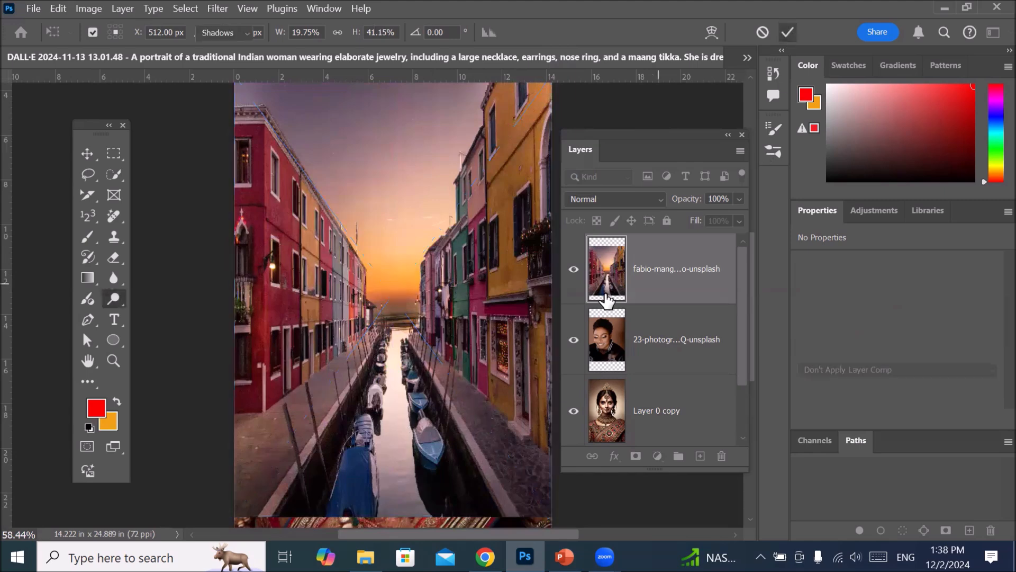
{"action": "right_click", "coordinate": [654, 272]}
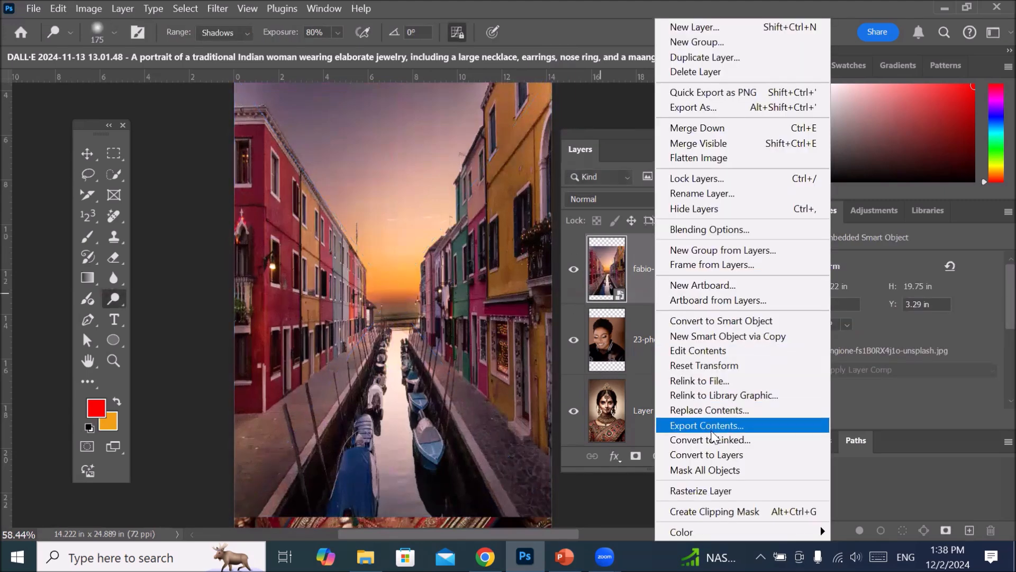
{"action": "left_click", "coordinate": [690, 491]}
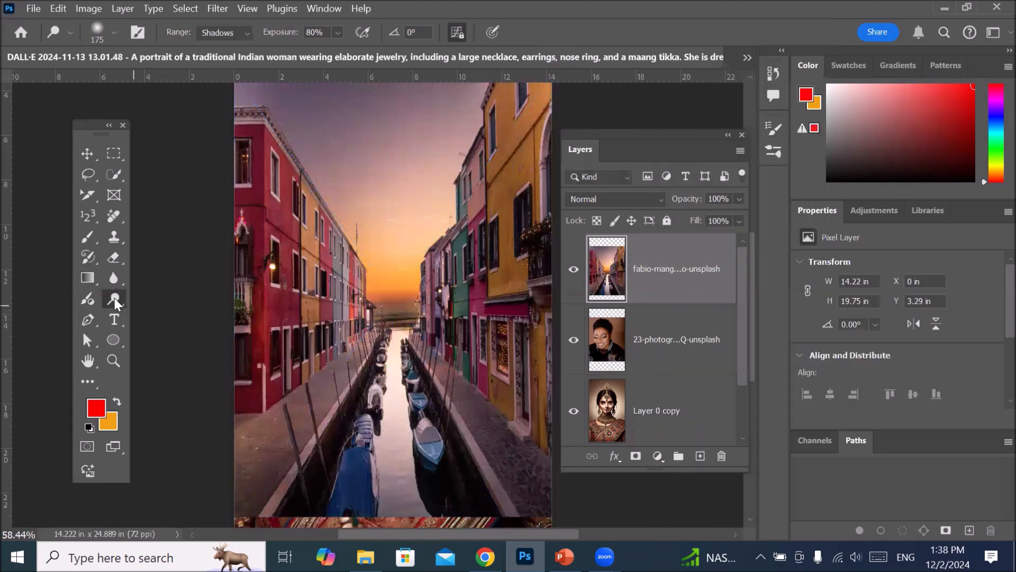
Dodge the canal photo's shadows at 100% exposure, enlarging the brush to 700 and covering the buildings, walkways and sky
{"action": "right_click", "coordinate": [114, 298]}
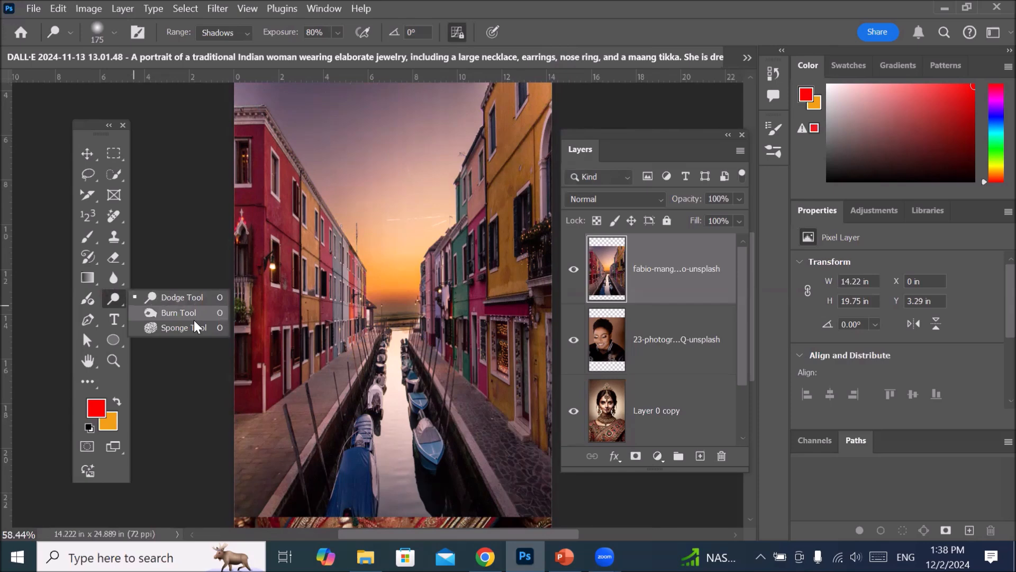
{"action": "left_click", "coordinate": [191, 297]}
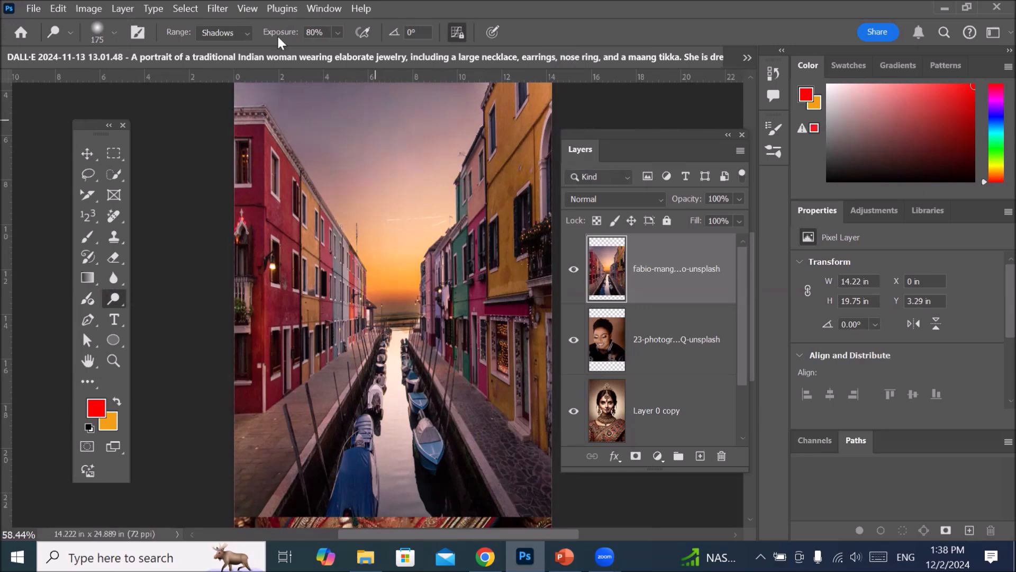
{"action": "left_click", "coordinate": [336, 31]}
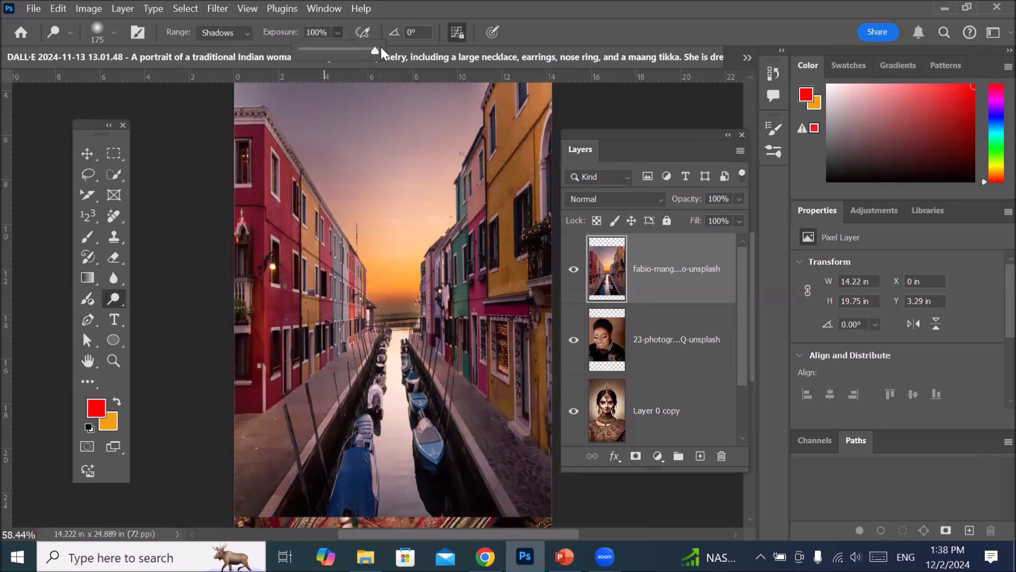
{"action": "key", "text": "bracketright"}
{"action": "key", "text": "bracketright"}
{"action": "key", "text": "bracketright"}
{"action": "key", "text": "bracketright"}
{"action": "key", "text": "bracketright"}
{"action": "key", "text": "bracketright"}
{"action": "key", "text": "bracketright"}
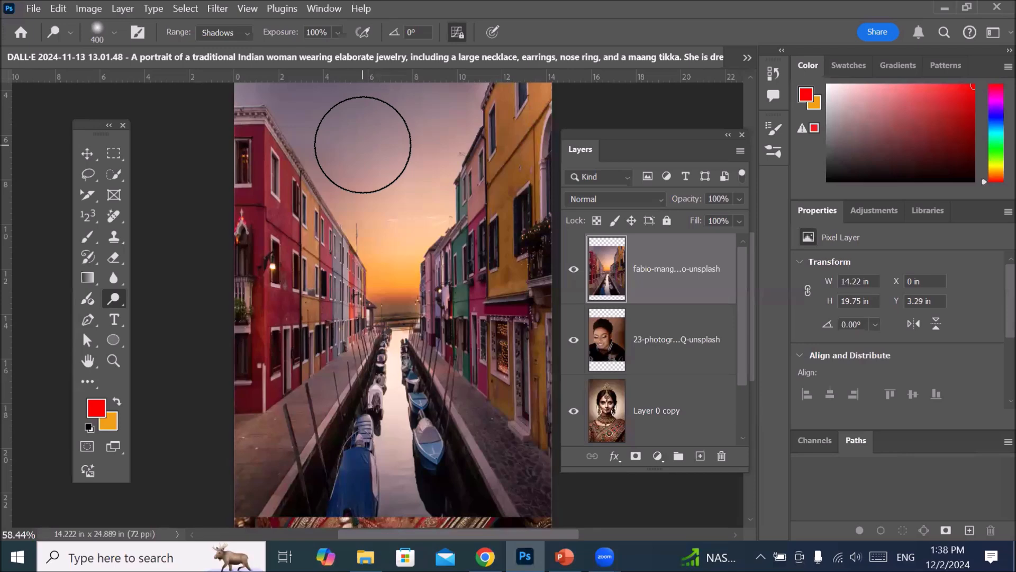
{"action": "mouse_move", "coordinate": [274, 417]}
{"action": "left_mouse_down"}
{"action": "mouse_move", "coordinate": [441, 226]}
{"action": "mouse_move", "coordinate": [319, 143]}
{"action": "mouse_move", "coordinate": [351, 458]}
{"action": "mouse_move", "coordinate": [427, 181]}
{"action": "mouse_move", "coordinate": [411, 192]}
{"action": "mouse_move", "coordinate": [345, 156]}
{"action": "mouse_move", "coordinate": [456, 265]}
{"action": "mouse_move", "coordinate": [475, 166]}
{"action": "left_mouse_up"}
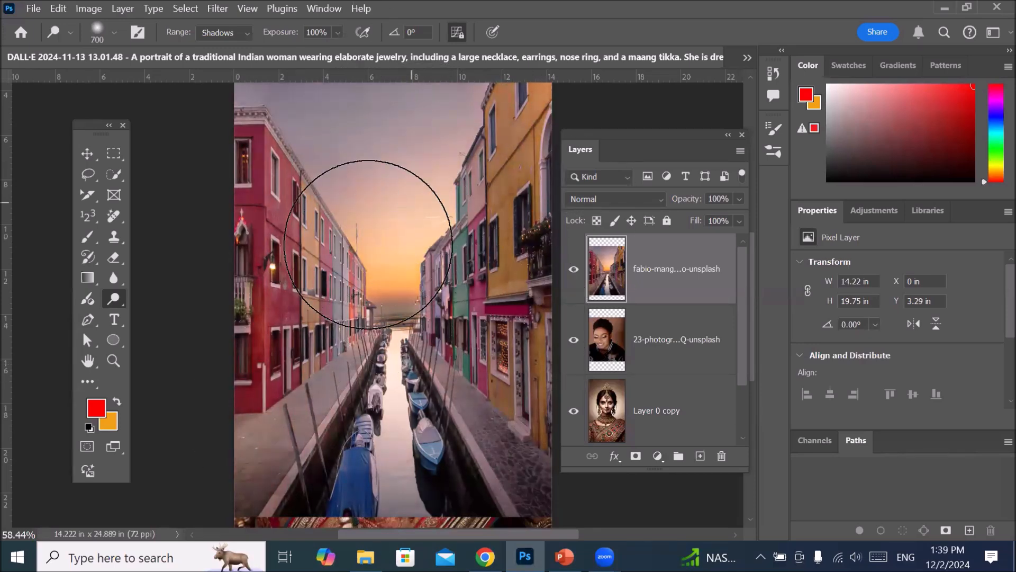
{"action": "mouse_move", "coordinate": [459, 324]}
{"action": "left_mouse_down"}
{"action": "mouse_move", "coordinate": [440, 371]}
{"action": "mouse_move", "coordinate": [508, 455]}
{"action": "mouse_move", "coordinate": [474, 477]}
{"action": "left_mouse_up"}
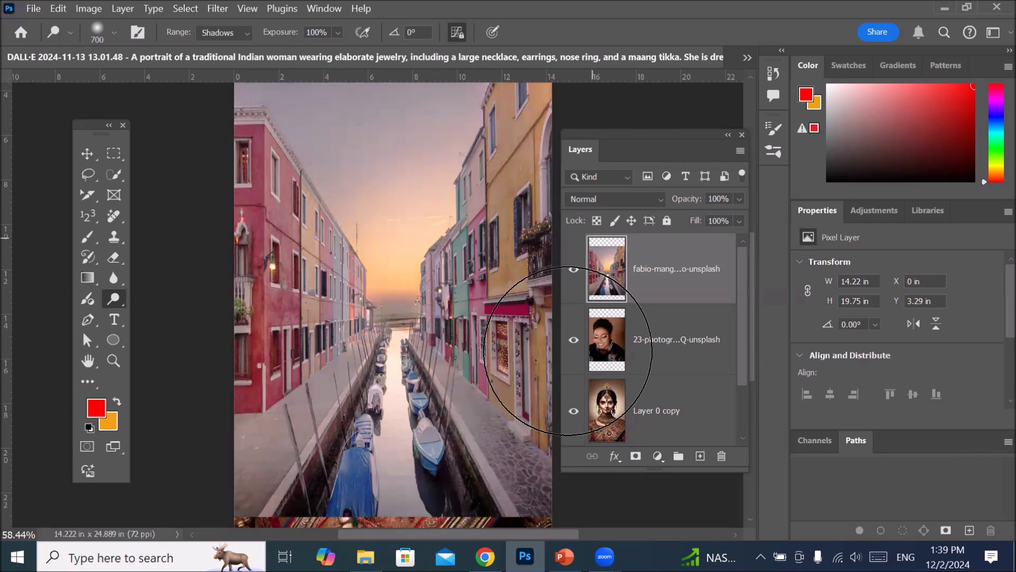
{"action": "mouse_move", "coordinate": [466, 171]}
{"action": "left_mouse_down"}
{"action": "mouse_move", "coordinate": [307, 438]}
{"action": "mouse_move", "coordinate": [513, 376]}
{"action": "mouse_move", "coordinate": [281, 87]}
{"action": "left_mouse_up"}
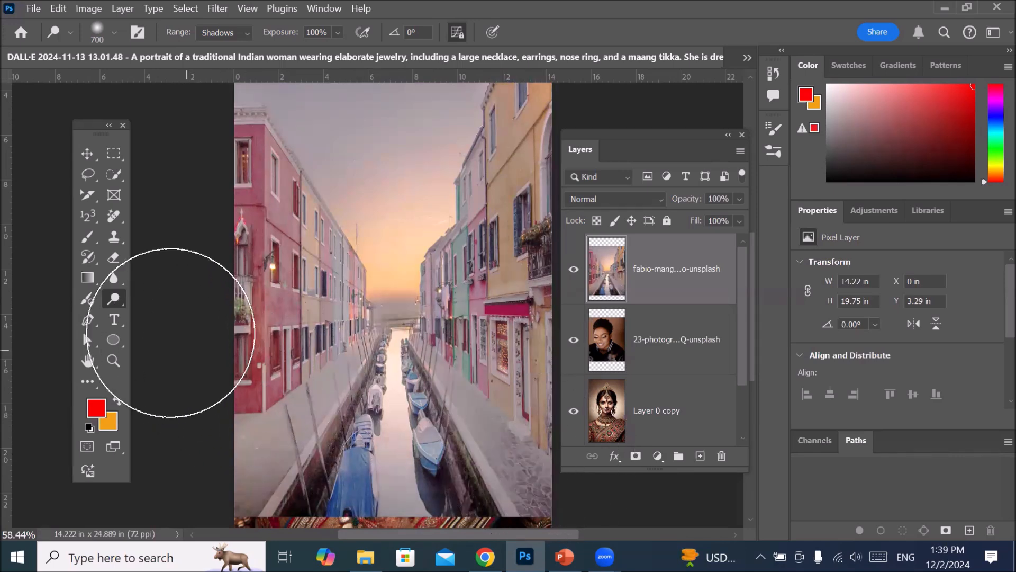
Darken the canal photo's sky, buildings and walkways with the Burn tool, using Midtones, 50% exposure and a 1200 brush
{"action": "right_click", "coordinate": [118, 297]}
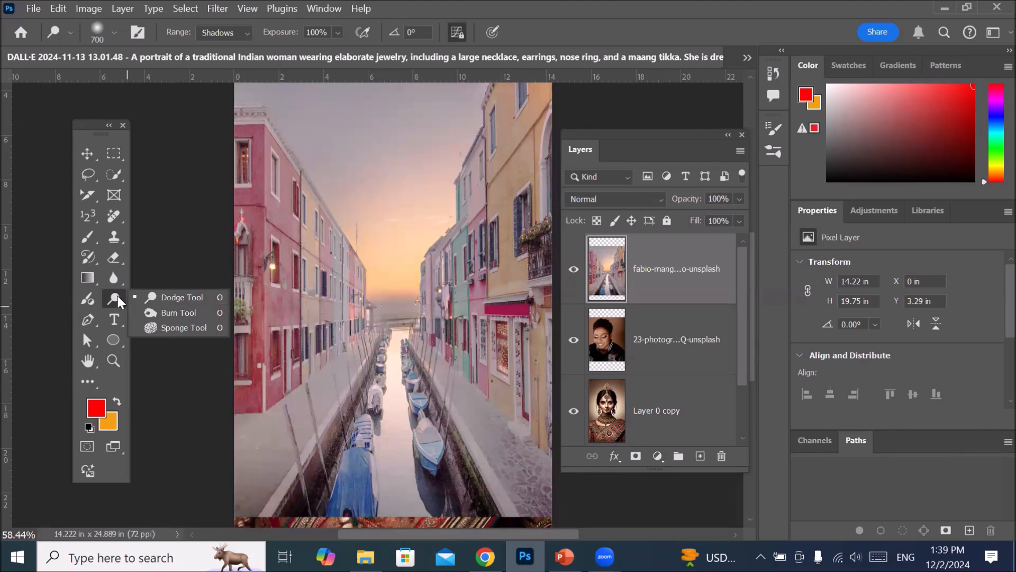
{"action": "left_click", "coordinate": [190, 311]}
{"action": "mouse_move", "coordinate": [304, 171]}
{"action": "left_mouse_down"}
{"action": "mouse_move", "coordinate": [444, 188]}
{"action": "mouse_move", "coordinate": [285, 249]}
{"action": "mouse_move", "coordinate": [444, 158]}
{"action": "mouse_move", "coordinate": [520, 198]}
{"action": "left_mouse_up"}
{"action": "mouse_move", "coordinate": [363, 199]}
{"action": "left_mouse_down"}
{"action": "mouse_move", "coordinate": [465, 231]}
{"action": "mouse_move", "coordinate": [341, 199]}
{"action": "mouse_move", "coordinate": [350, 254]}
{"action": "mouse_move", "coordinate": [471, 317]}
{"action": "mouse_move", "coordinate": [379, 257]}
{"action": "mouse_move", "coordinate": [332, 263]}
{"action": "mouse_move", "coordinate": [431, 445]}
{"action": "mouse_move", "coordinate": [550, 402]}
{"action": "left_mouse_up"}
{"action": "left_click_drag", "start_coordinate": [565, 364], "coordinate": [303, 459]}
Switch to File Explorer, open the BuildingAndMonoments folder inside Images and select the Great Sphinx, Giza, Egypt image
{"action": "mouse_move", "coordinate": [604, 557]}
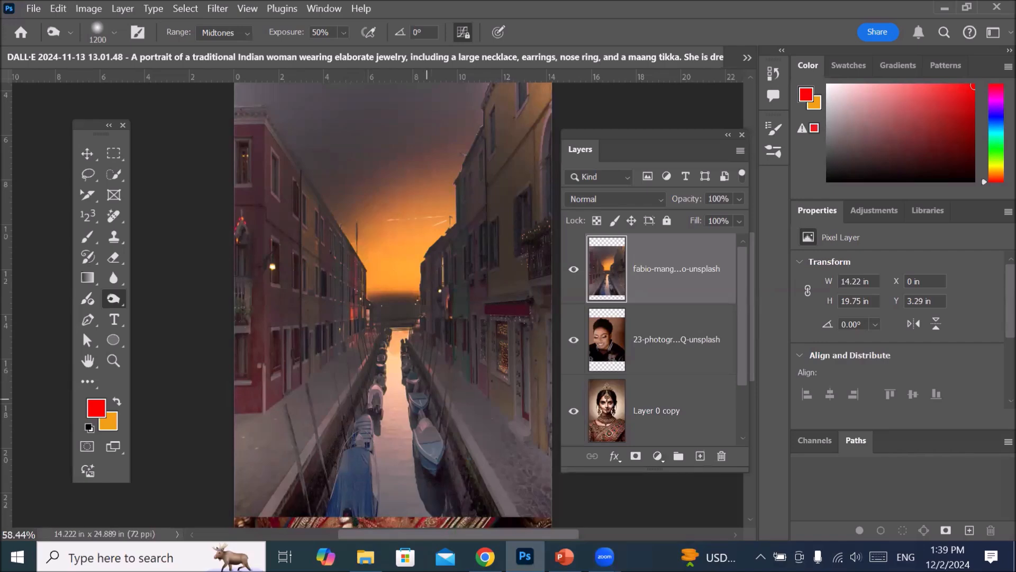
{"action": "key", "text": "alt+Tab"}
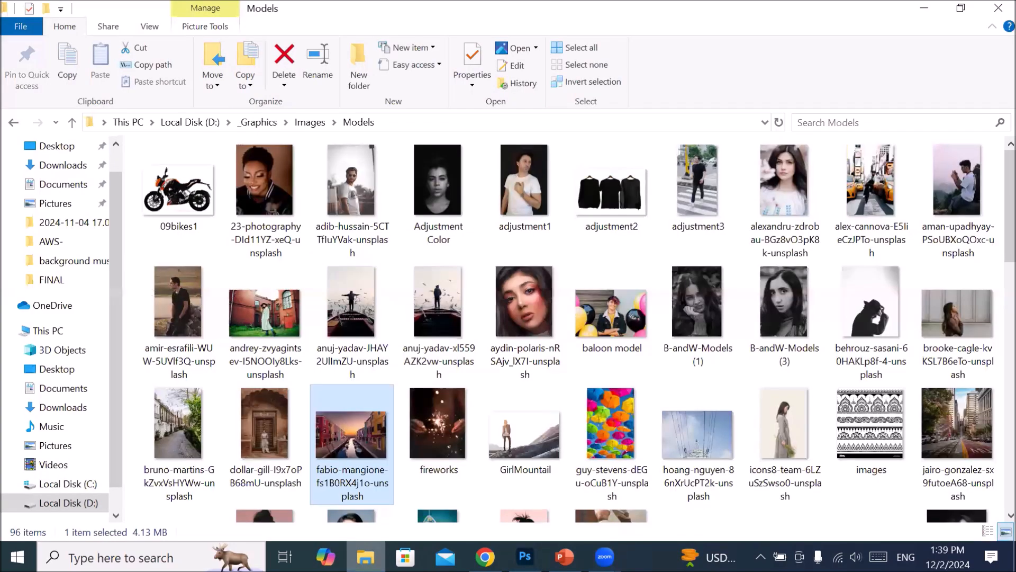
{"action": "left_click", "coordinate": [309, 123]}
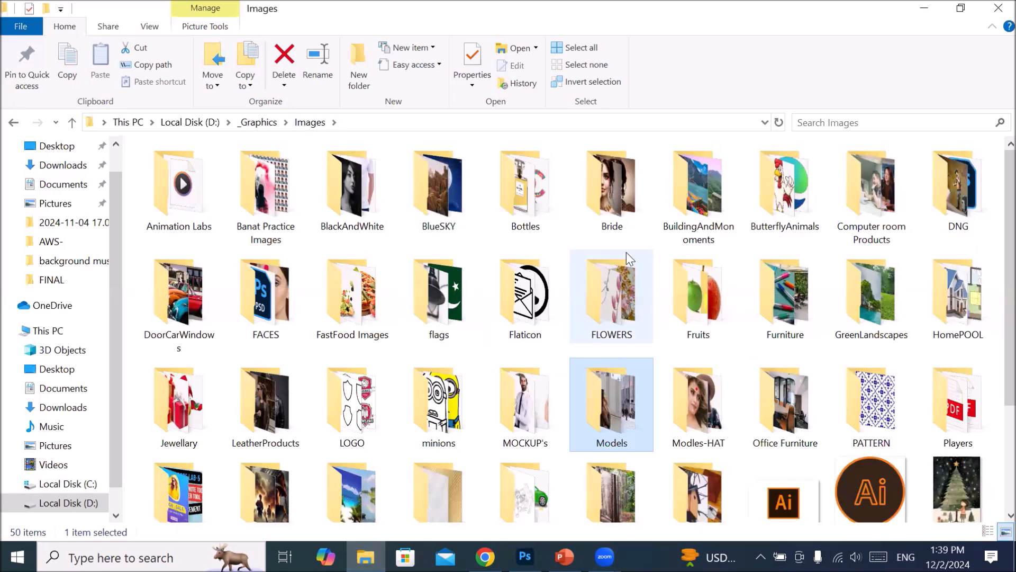
{"action": "double_click", "coordinate": [689, 195]}
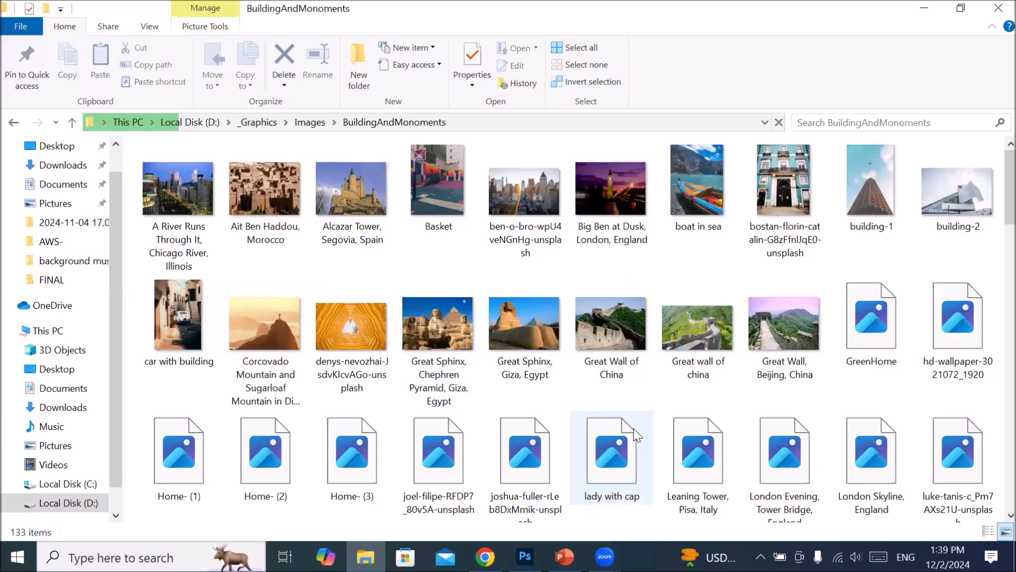
{"action": "left_click", "coordinate": [520, 332]}
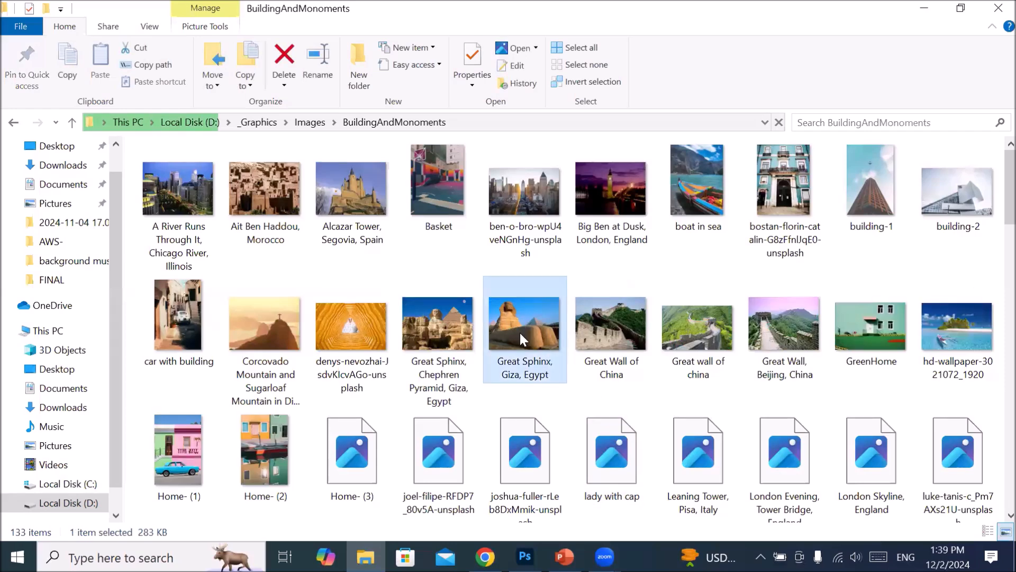
Switch back to Photoshop and close all open documents
{"action": "left_click", "coordinate": [525, 556]}
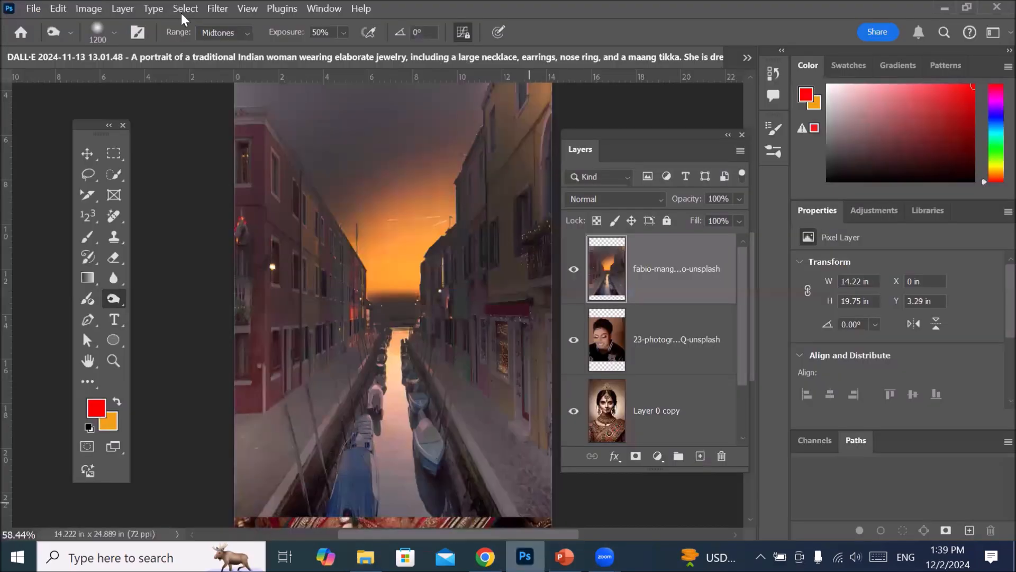
{"action": "left_click", "coordinate": [27, 11]}
{"action": "left_click", "coordinate": [71, 135]}
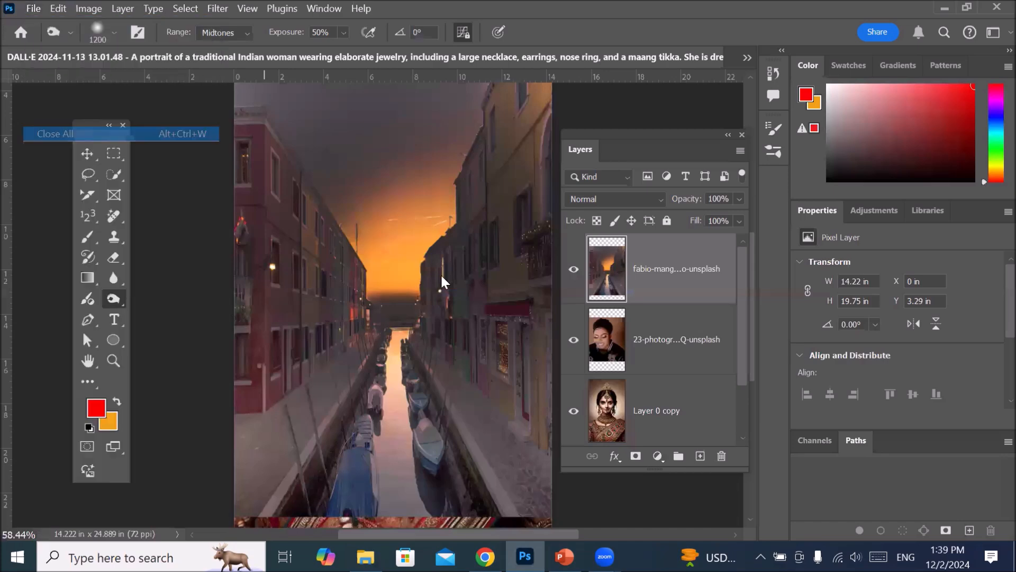
{"action": "left_click", "coordinate": [565, 233]}
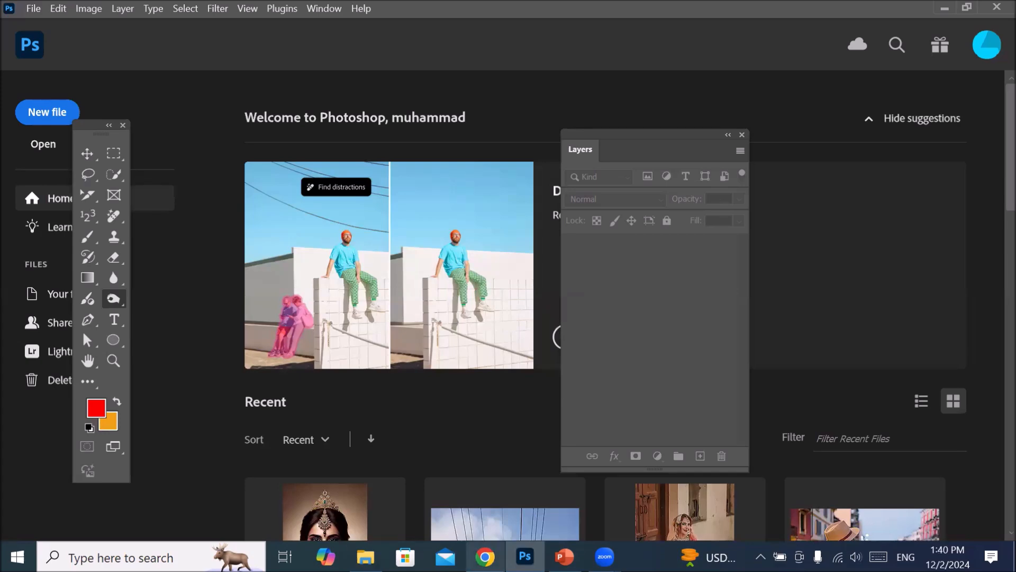
Open the Great Sphinx, Giza, Egypt image from File Explorer as a new Photoshop document
{"action": "left_click", "coordinate": [366, 556]}
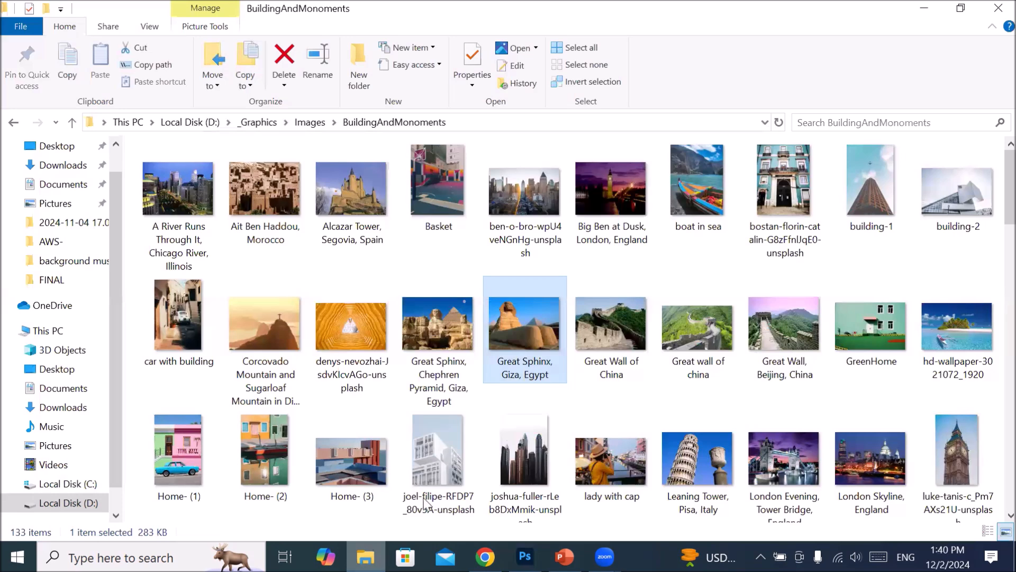
{"action": "left_click_drag", "start_coordinate": [526, 313], "coordinate": [565, 429]}
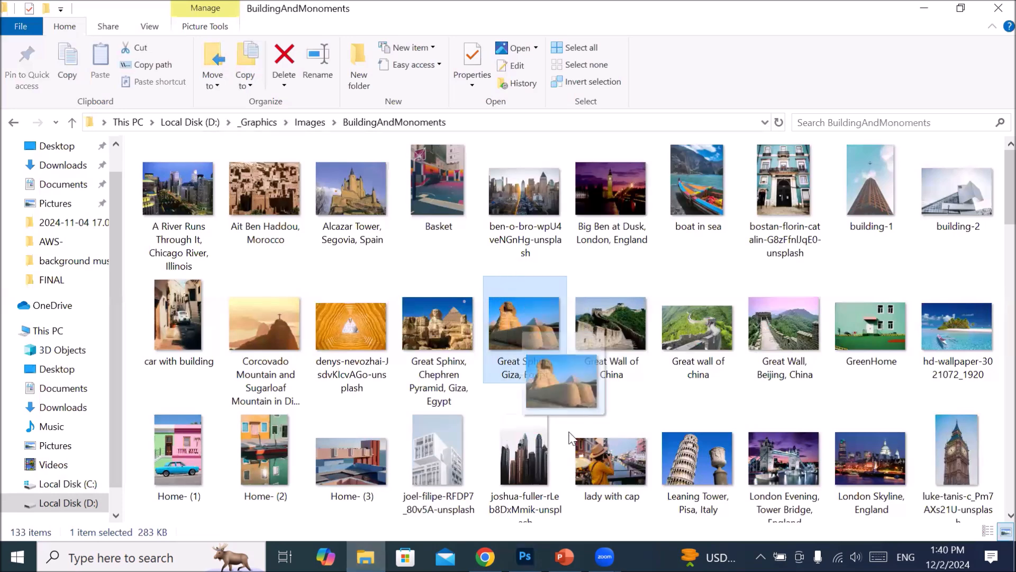
{"action": "left_click_drag", "start_coordinate": [524, 557], "coordinate": [401, 56]}
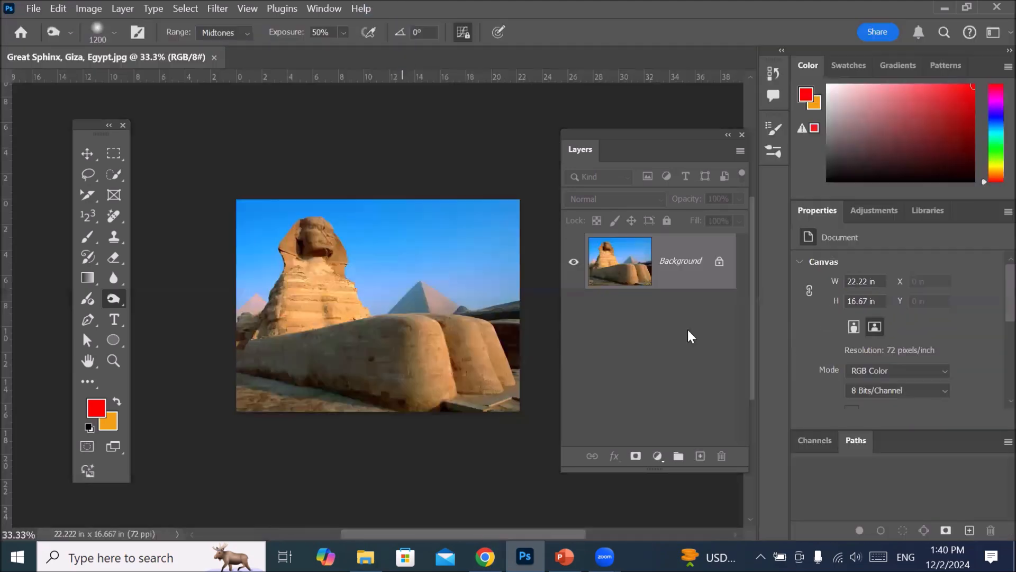
Unlock the Background layer of the Great Sphinx document so it becomes a regular editable layer
{"action": "left_click", "coordinate": [719, 261]}
{"action": "scroll", "coordinate": [325, 452], "scroll_direction": "up", "scroll_amount": 4}
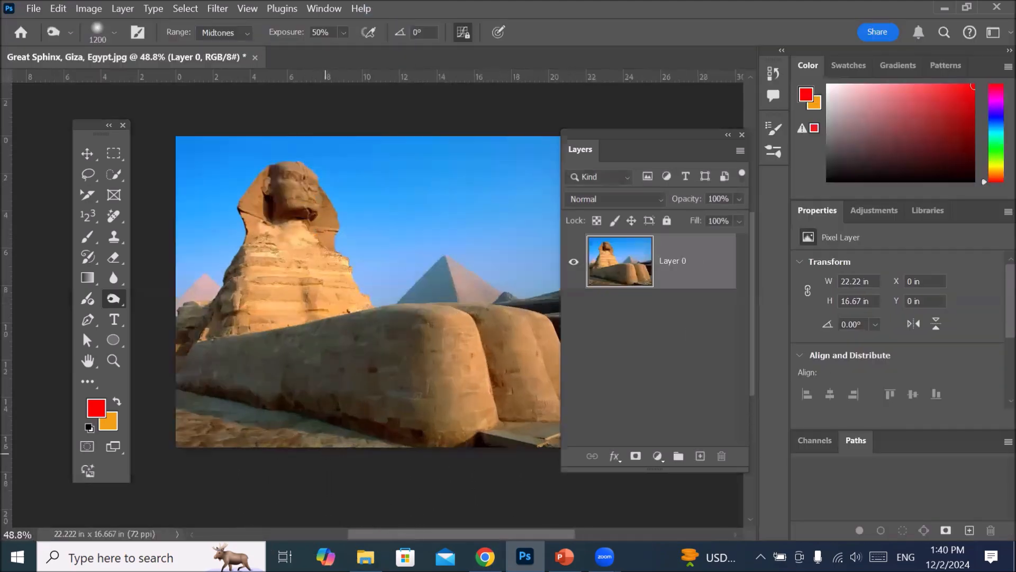
{"action": "scroll", "coordinate": [327, 429], "scroll_direction": "up", "scroll_amount": 3}
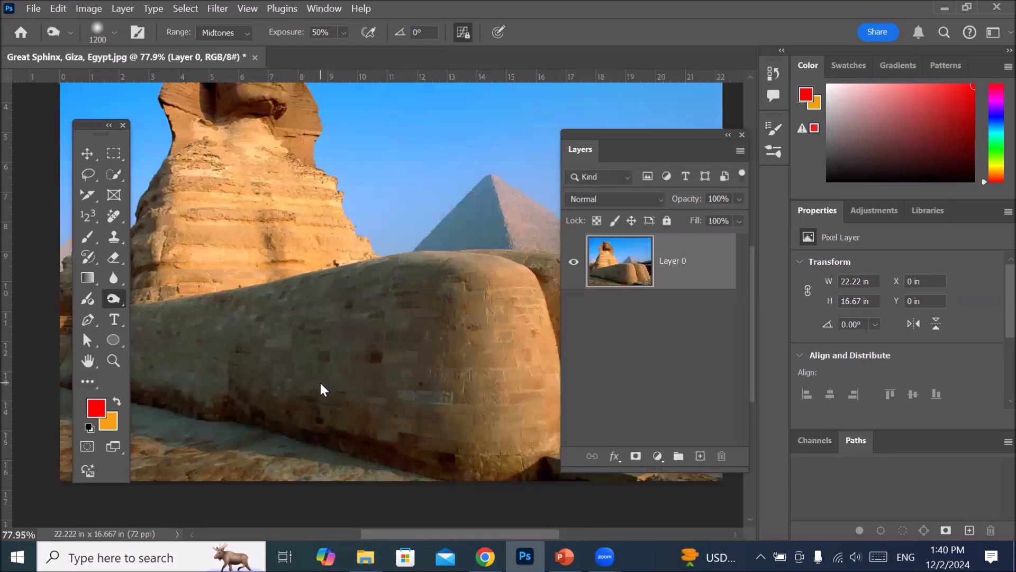
Reduce the Burn Tool's brush size to 600 and duplicate Layer 0 of the Sphinx image
{"action": "left_click_drag", "start_coordinate": [318, 374], "coordinate": [404, 279]}
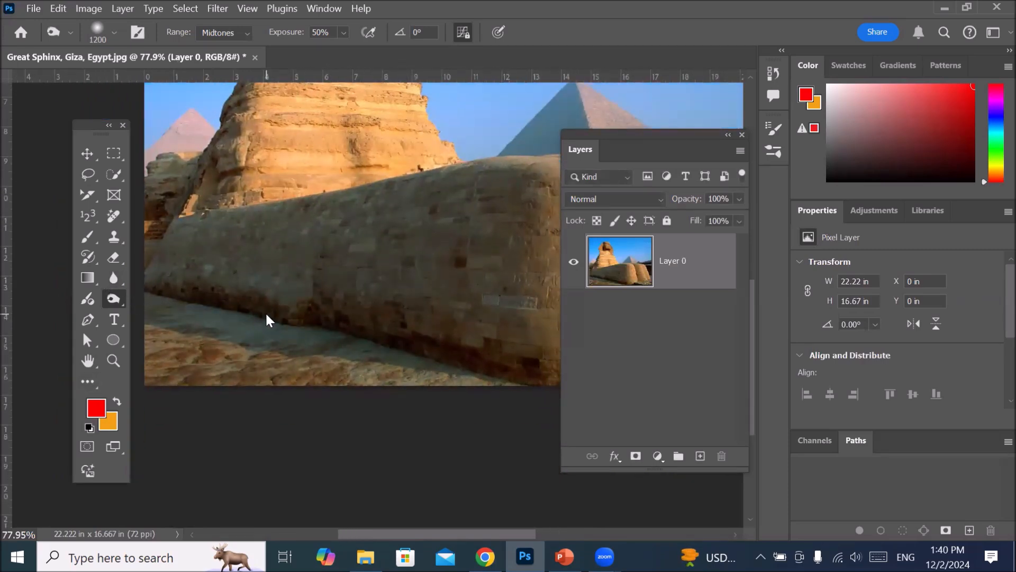
{"action": "key", "text": "bracketleft"}
{"action": "key", "text": "bracketleft"}
{"action": "key", "text": "bracketleft"}
{"action": "key", "text": "bracketleft"}
{"action": "key", "text": "bracketleft"}
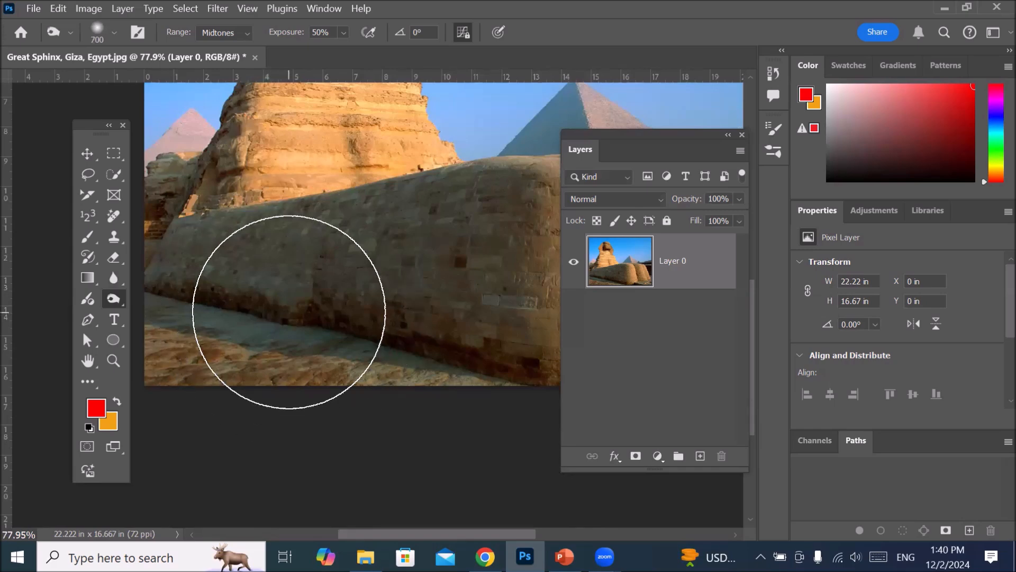
{"action": "left_click_drag", "start_coordinate": [630, 286], "coordinate": [700, 457]}
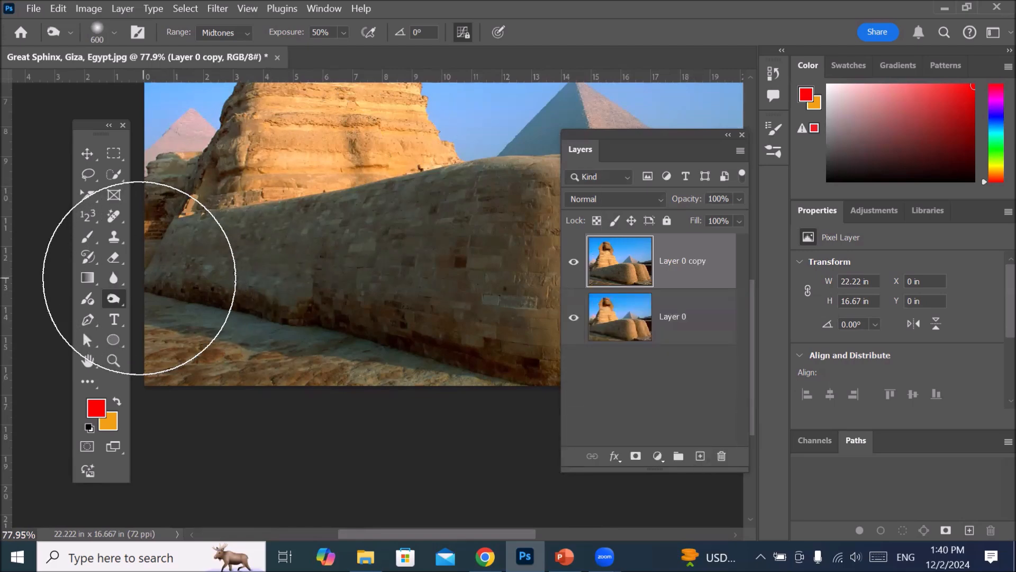
Lighten the shadowed stone paw and foreground ground on Layer 0 copy with the Dodge Tool, using the Shadows range at 100% exposure
{"action": "right_click", "coordinate": [113, 300]}
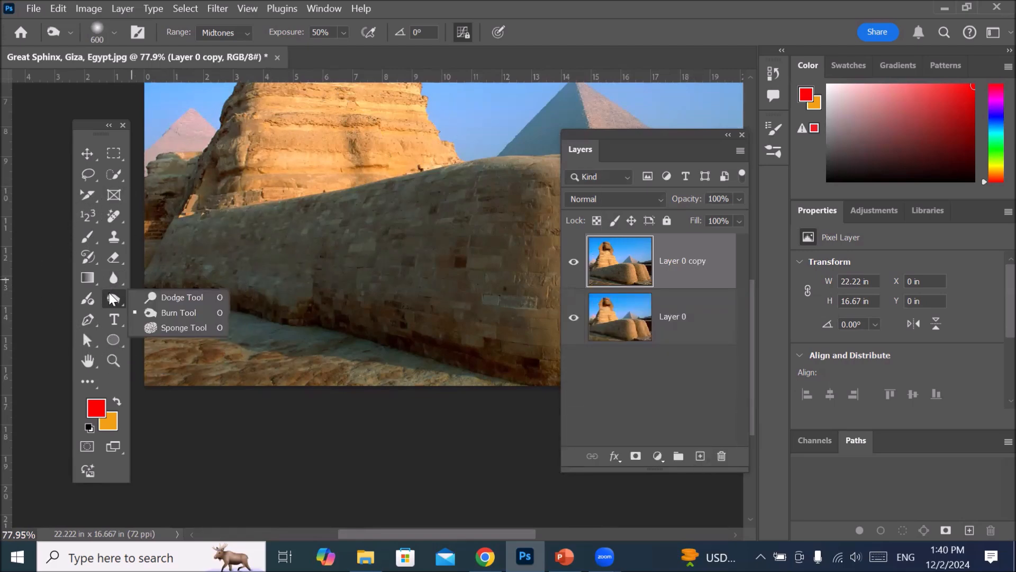
{"action": "left_click", "coordinate": [194, 298]}
{"action": "mouse_move", "coordinate": [250, 299]}
{"action": "left_mouse_down"}
{"action": "mouse_move", "coordinate": [427, 308]}
{"action": "mouse_move", "coordinate": [416, 321]}
{"action": "mouse_move", "coordinate": [338, 329]}
{"action": "mouse_move", "coordinate": [510, 283]}
{"action": "mouse_move", "coordinate": [118, 317]}
{"action": "mouse_move", "coordinate": [554, 313]}
{"action": "mouse_move", "coordinate": [89, 343]}
{"action": "mouse_move", "coordinate": [483, 301]}
{"action": "mouse_move", "coordinate": [79, 295]}
{"action": "mouse_move", "coordinate": [593, 405]}
{"action": "left_mouse_up"}
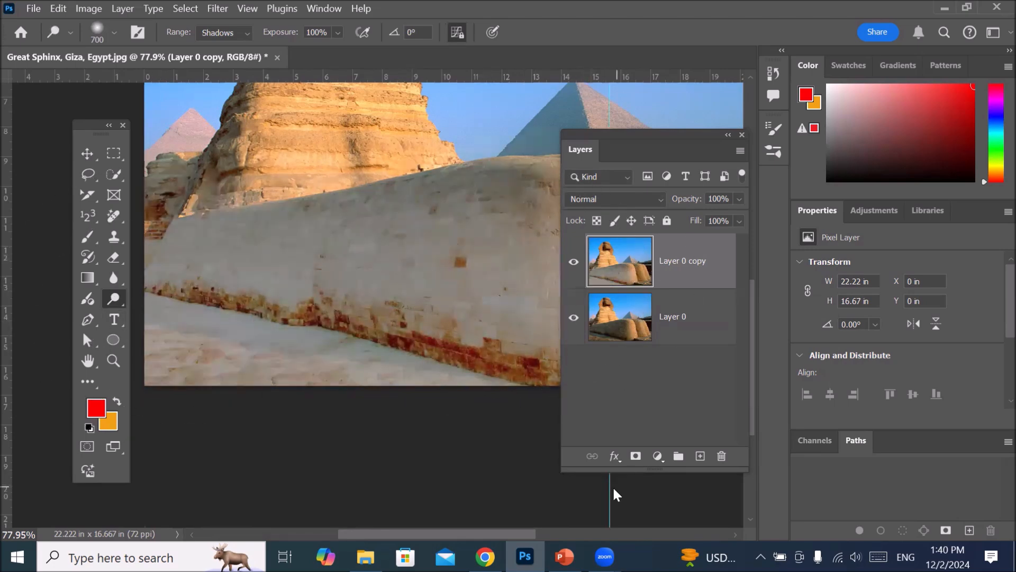
Toggle the visibility of Layer 0 copy repeatedly to compare the dodged paw with the original, leaving the layer shown
{"action": "left_click", "coordinate": [578, 260]}
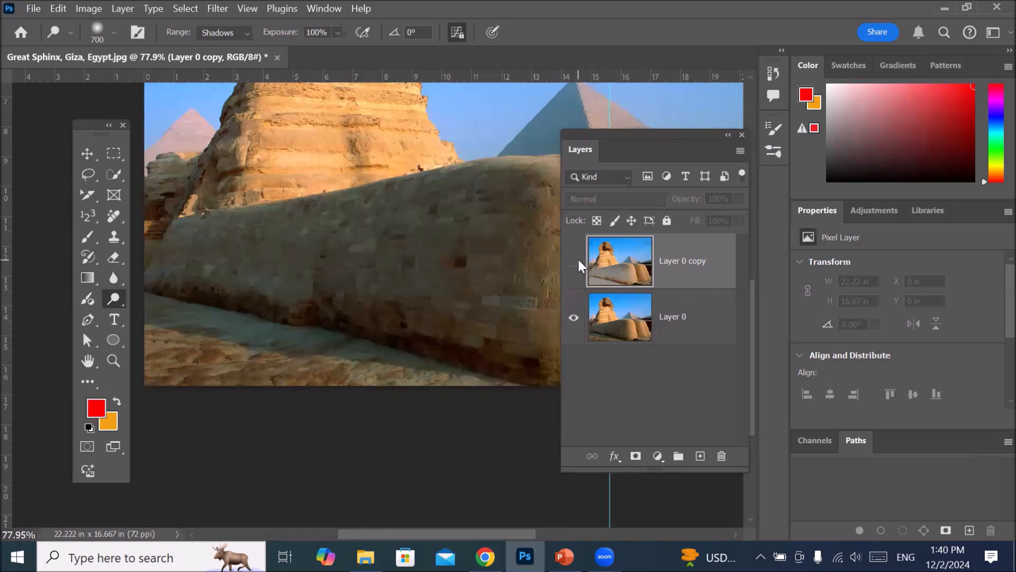
{"action": "left_click", "coordinate": [579, 260]}
{"action": "left_click", "coordinate": [578, 260]}
{"action": "left_click", "coordinate": [579, 261]}
{"action": "left_click", "coordinate": [577, 262]}
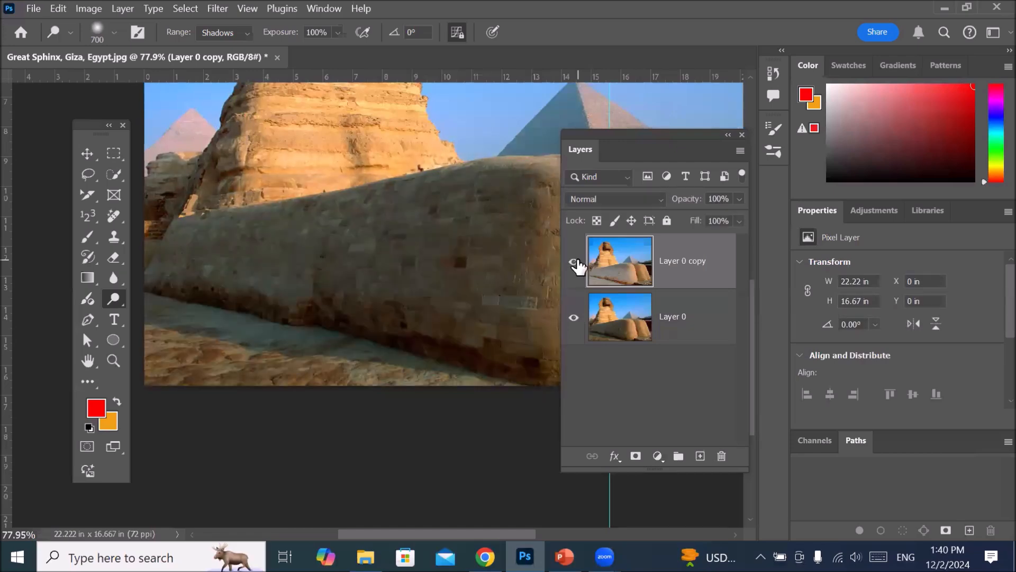
{"action": "left_click", "coordinate": [577, 261]}
{"action": "left_click", "coordinate": [577, 263]}
{"action": "left_click", "coordinate": [577, 262]}
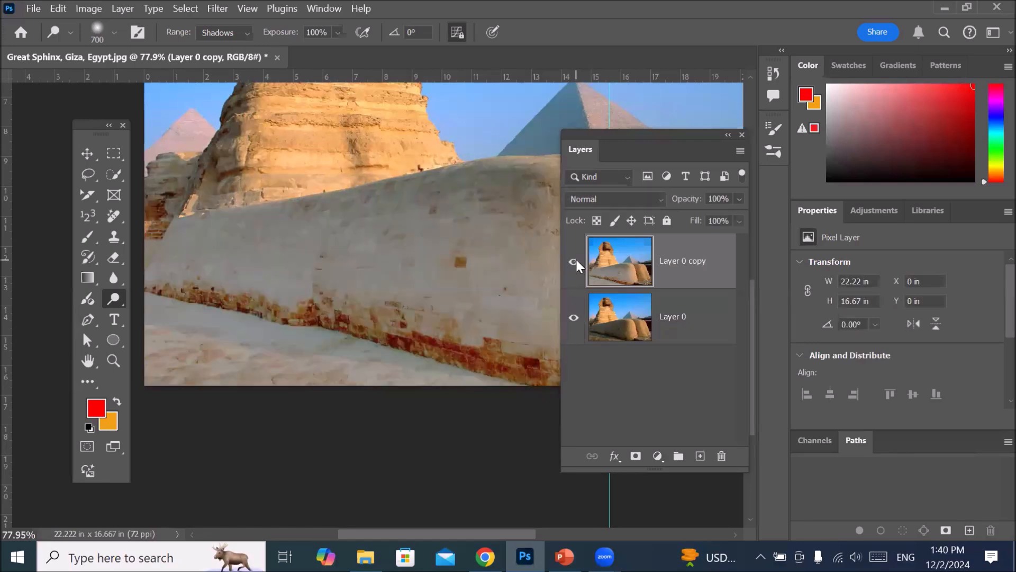
Remove the vertical guide that crosses the Sphinx image using the Move Tool
{"action": "mouse_move", "coordinate": [342, 284]}
{"action": "left_mouse_down"}
{"action": "mouse_move", "coordinate": [340, 302]}
{"action": "mouse_move", "coordinate": [399, 341]}
{"action": "left_mouse_up"}
{"action": "scroll", "coordinate": [417, 255], "scroll_direction": "down", "scroll_amount": 3}
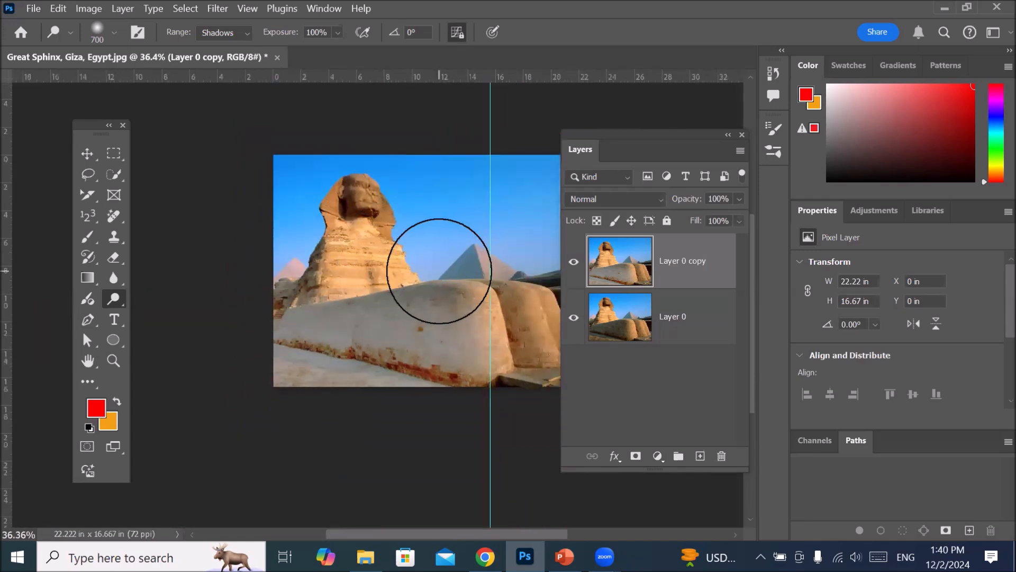
{"action": "left_click_drag", "start_coordinate": [445, 265], "coordinate": [365, 255]}
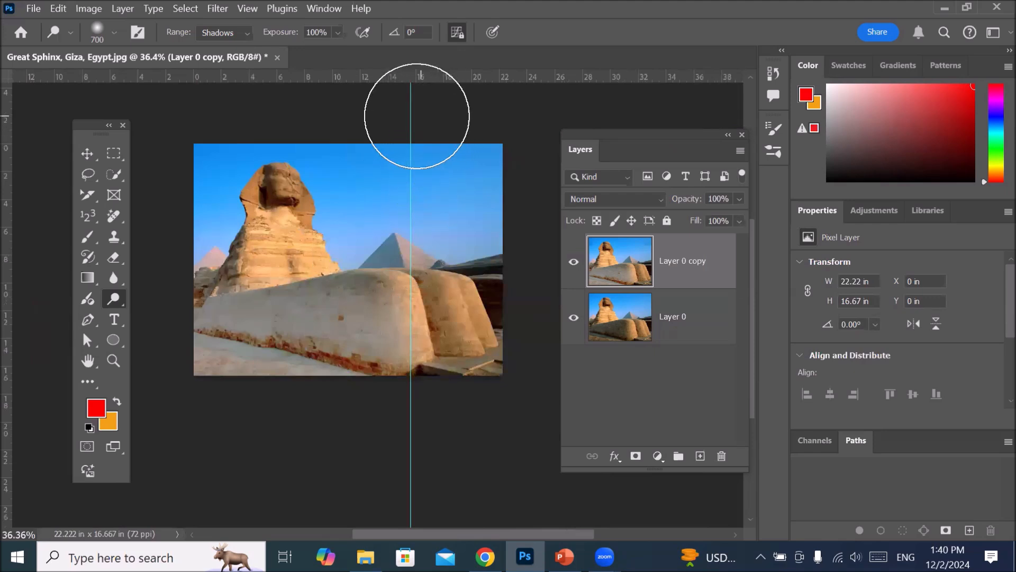
{"action": "left_click", "coordinate": [87, 153]}
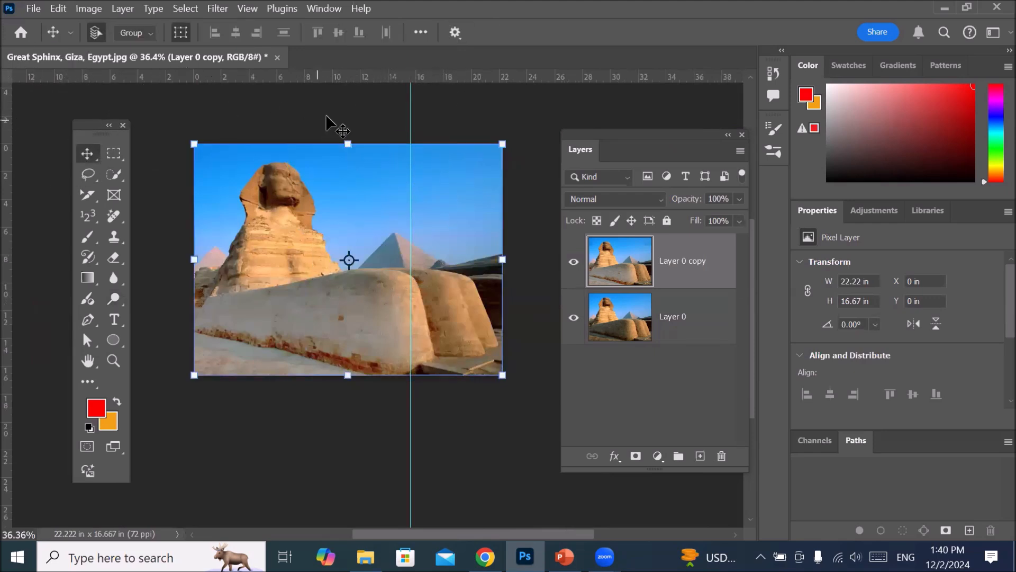
{"action": "left_click_drag", "start_coordinate": [412, 123], "coordinate": [11, 127]}
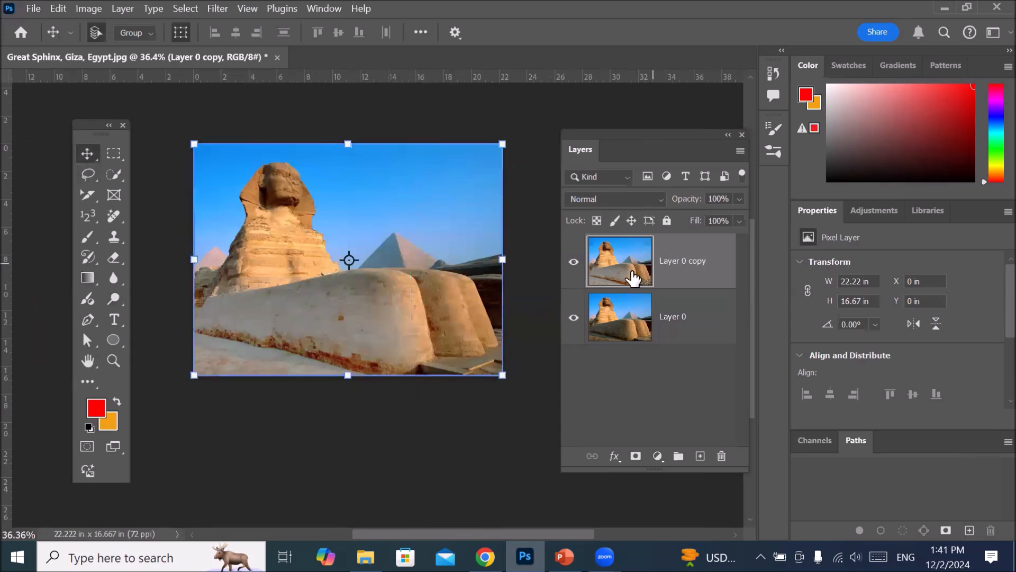
Select the sky on Layer 0 copy and darken it with the Burn Tool, using the Highlights range at 50% exposure
{"action": "left_click", "coordinate": [185, 9]}
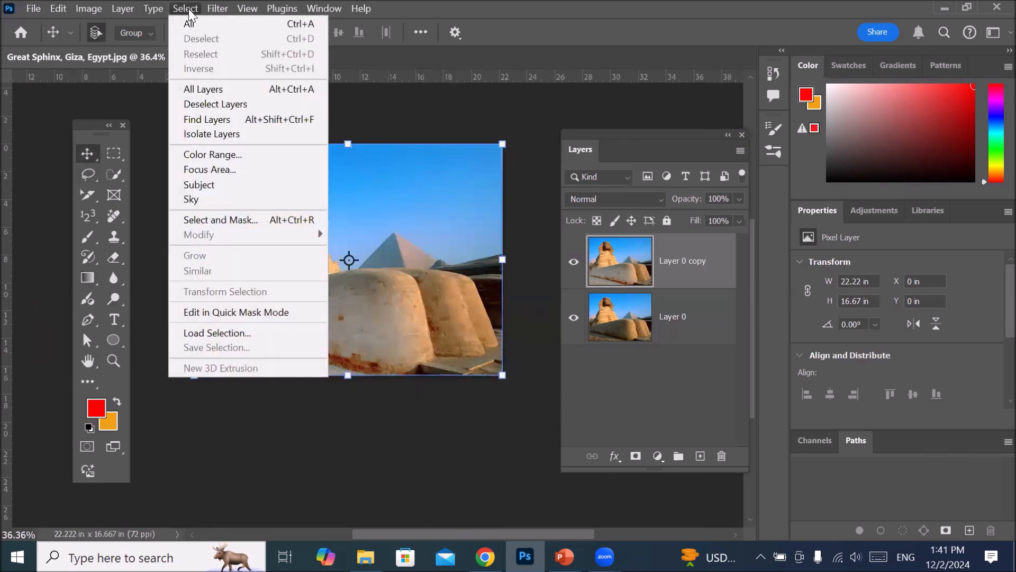
{"action": "left_click", "coordinate": [236, 196]}
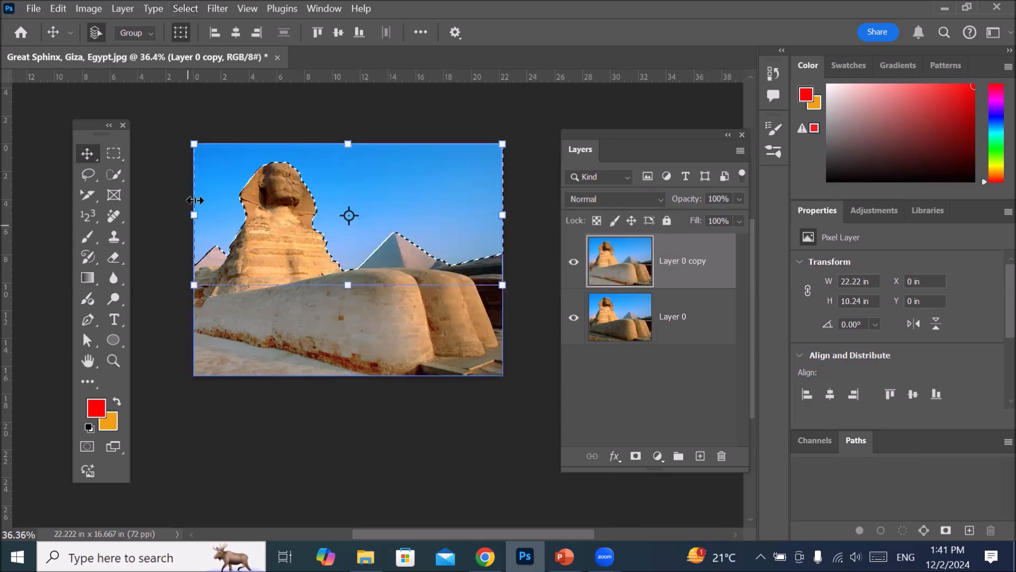
{"action": "scroll", "coordinate": [252, 116], "scroll_direction": "up", "scroll_amount": 2}
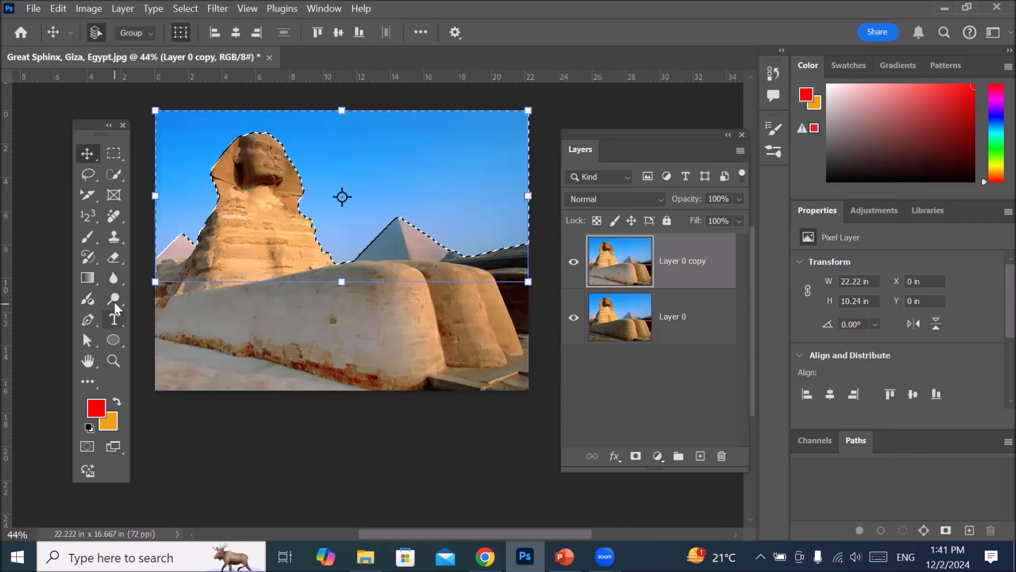
{"action": "left_click", "coordinate": [114, 300]}
{"action": "left_click", "coordinate": [159, 311]}
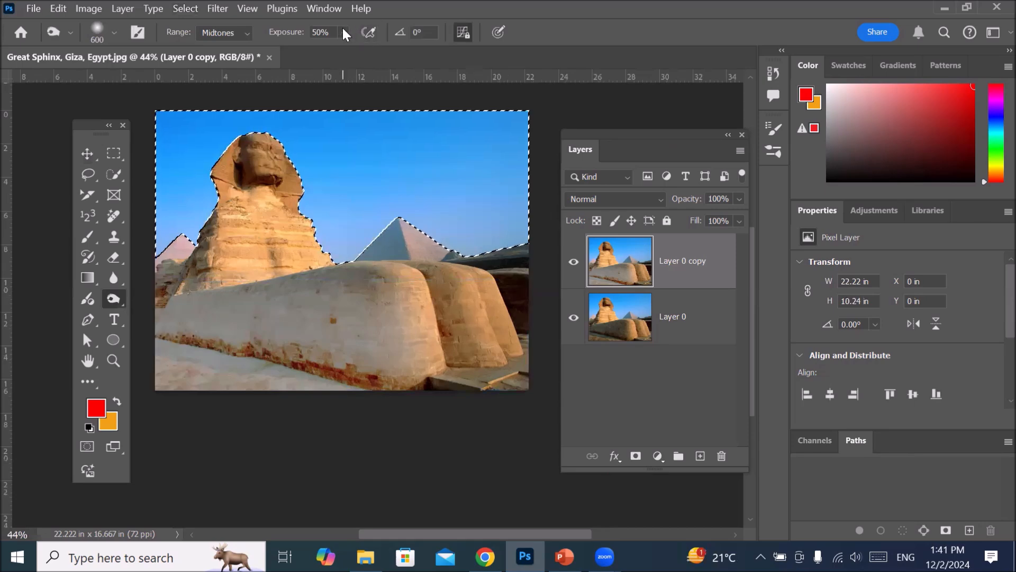
{"action": "left_click", "coordinate": [247, 33]}
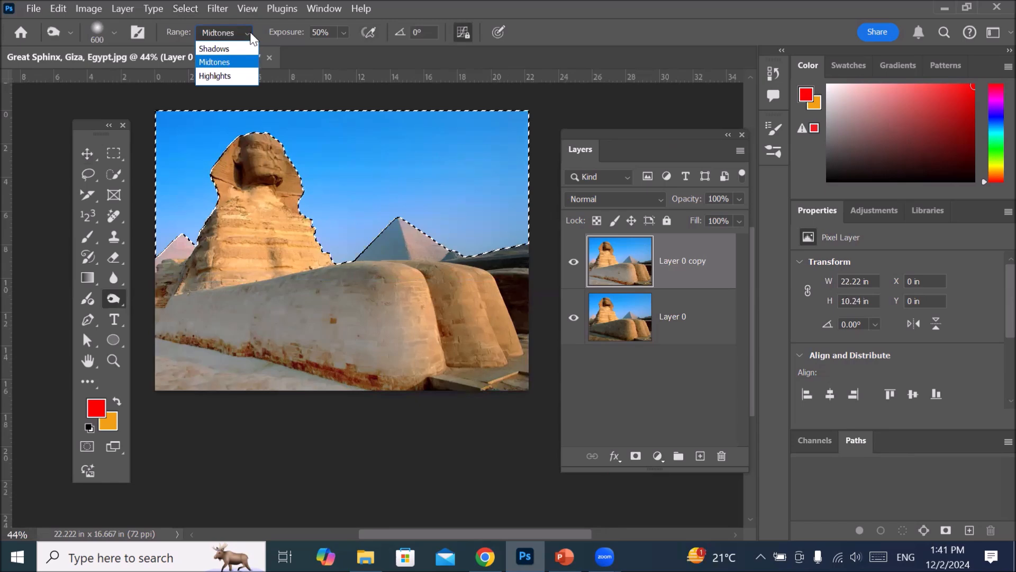
{"action": "left_click", "coordinate": [218, 74]}
{"action": "mouse_move", "coordinate": [484, 155]}
{"action": "left_mouse_down"}
{"action": "mouse_move", "coordinate": [154, 171]}
{"action": "mouse_move", "coordinate": [507, 185]}
{"action": "mouse_move", "coordinate": [170, 227]}
{"action": "mouse_move", "coordinate": [277, 176]}
{"action": "mouse_move", "coordinate": [253, 187]}
{"action": "left_mouse_up"}
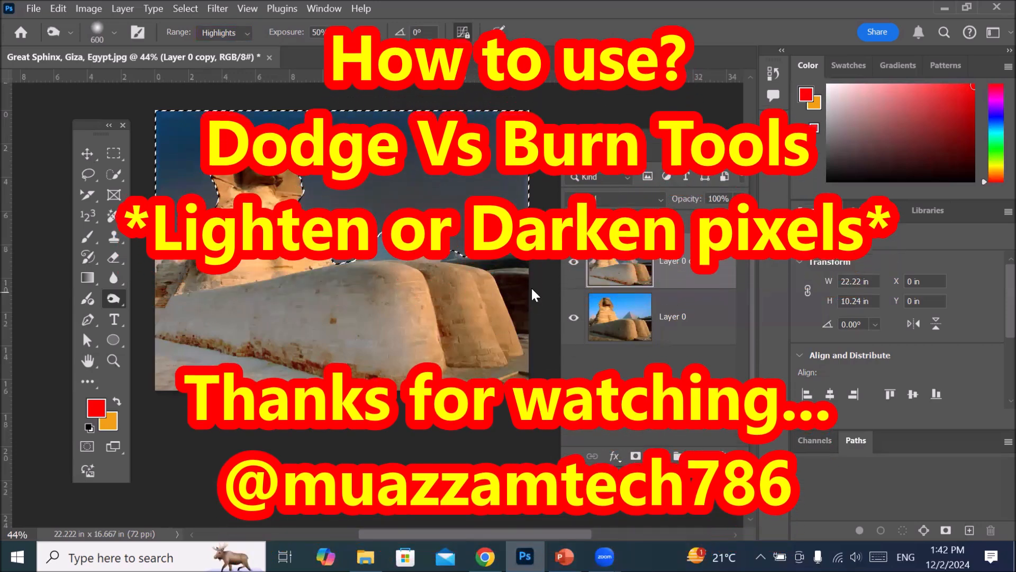
Hide and show Layer 0 copy twice to compare the darkened sky and lightened paw with the original image
{"action": "left_click", "coordinate": [574, 263]}
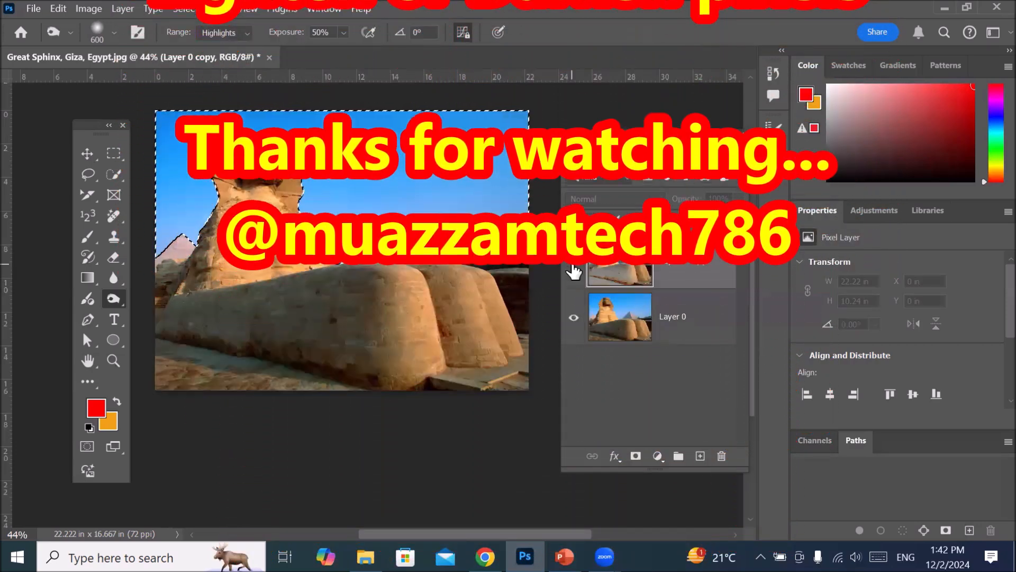
{"action": "left_click", "coordinate": [573, 264]}
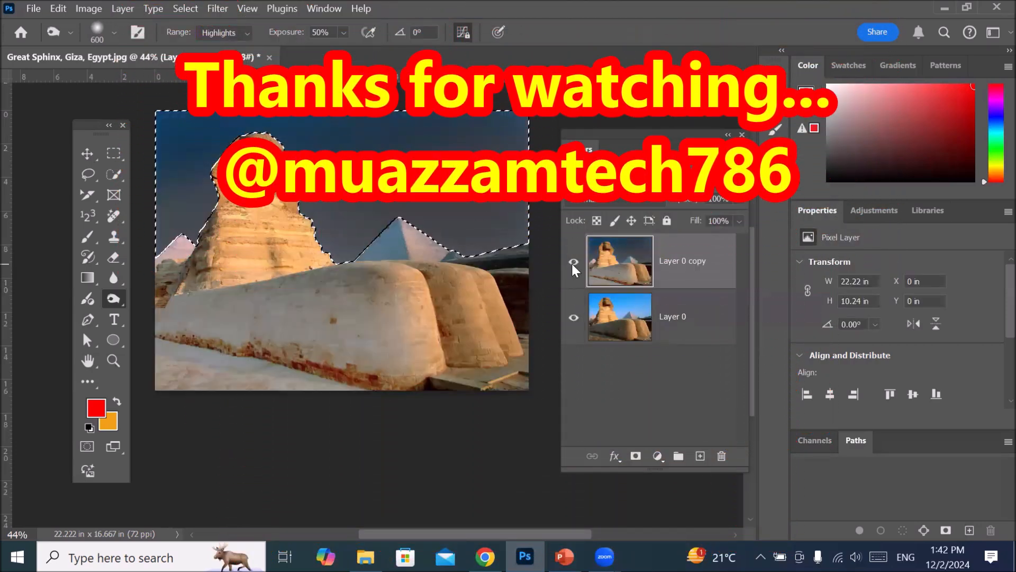
{"action": "left_click", "coordinate": [573, 263]}
{"action": "left_click", "coordinate": [573, 263]}
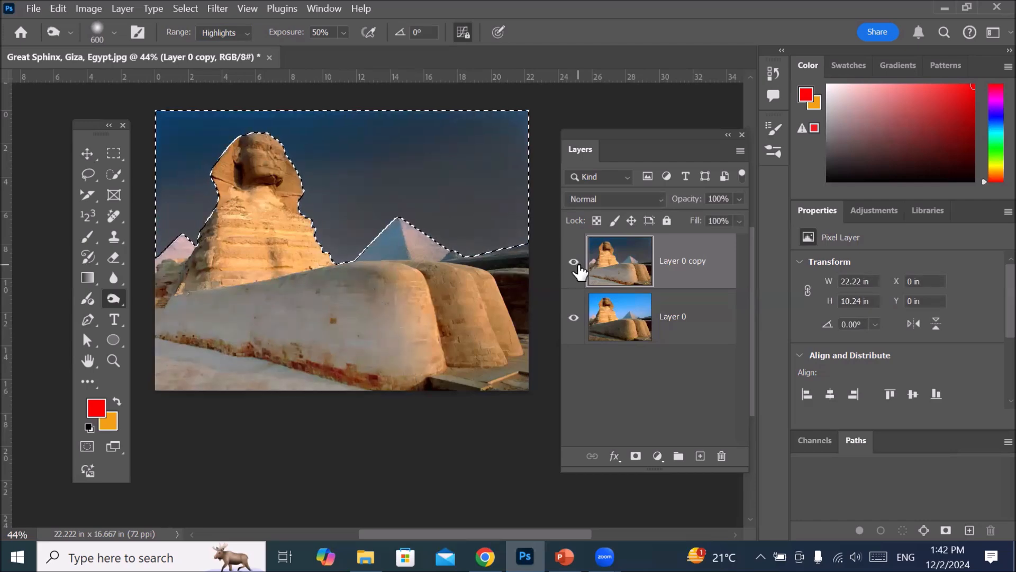